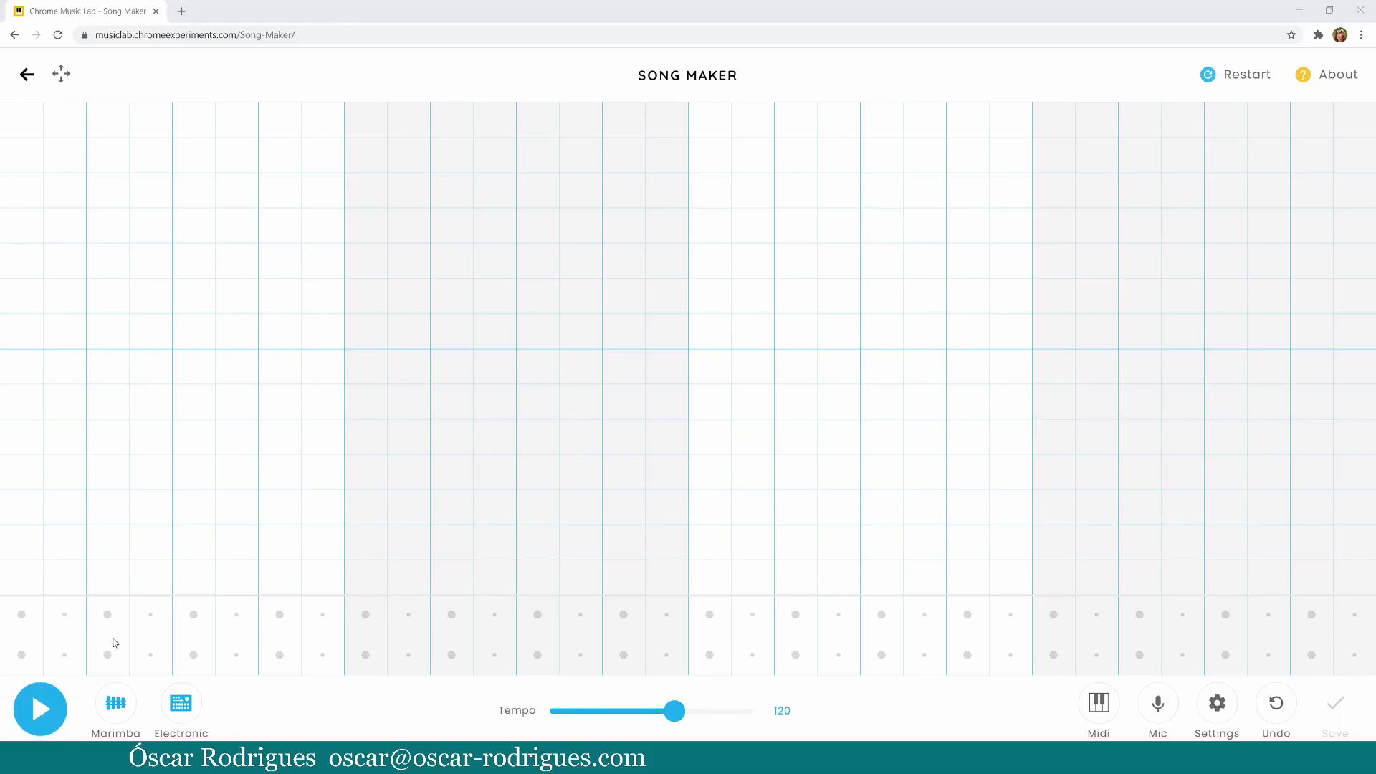
Step: Play the empty song briefly, then enter a rising scale up to B in the upper octave
{"action": "left_click", "coordinate": [43, 709]}
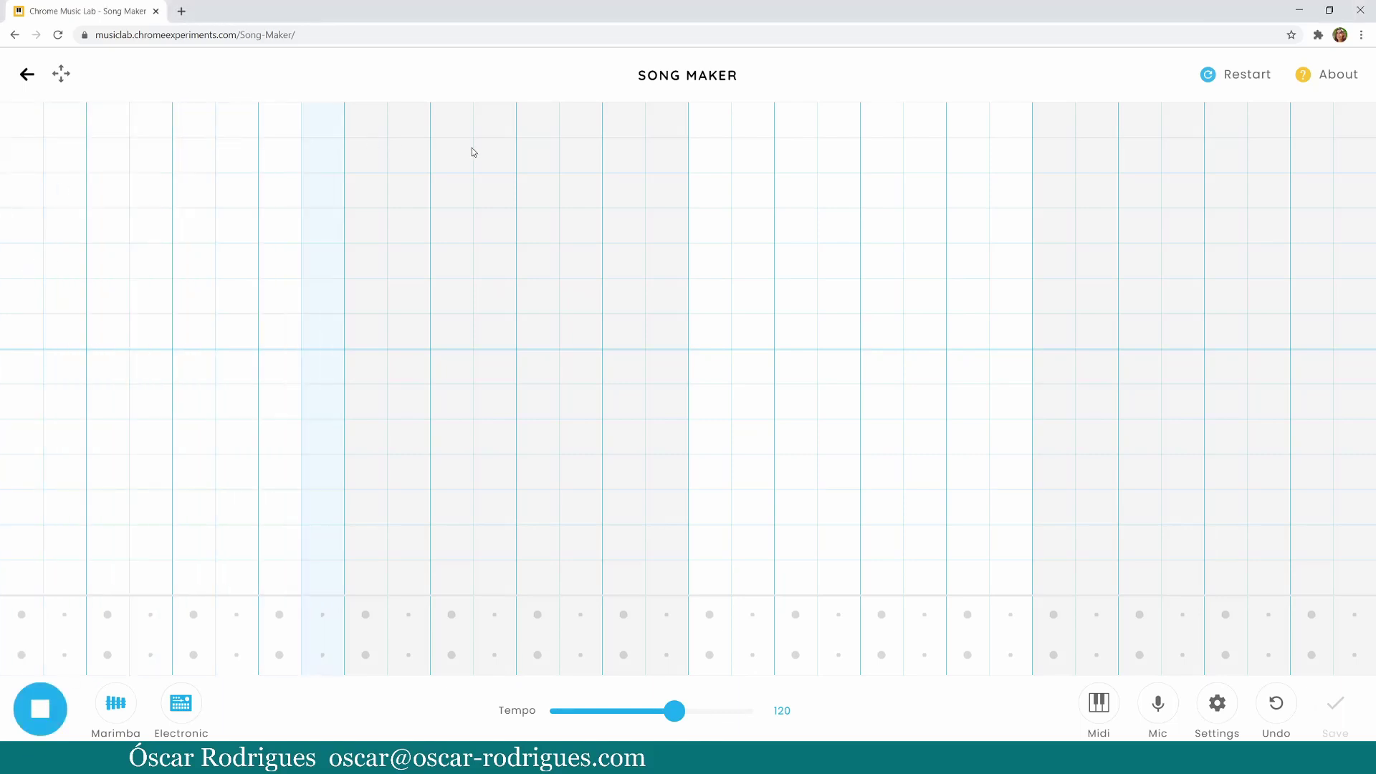
{"action": "left_click", "coordinate": [40, 709]}
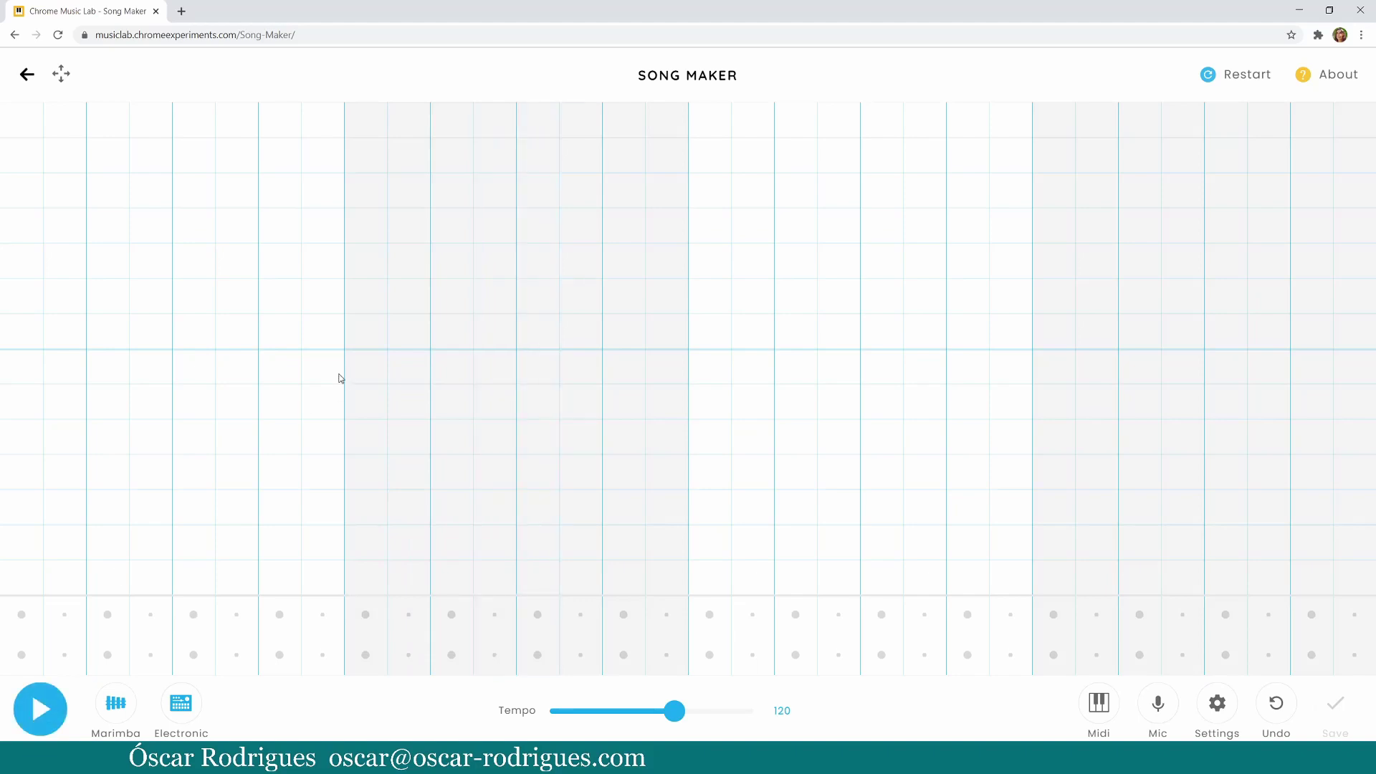
{"action": "left_click", "coordinate": [23, 339]}
{"action": "left_click", "coordinate": [277, 225]}
{"action": "left_click", "coordinate": [364, 191]}
{"action": "left_click", "coordinate": [449, 158]}
{"action": "left_click", "coordinate": [537, 120]}
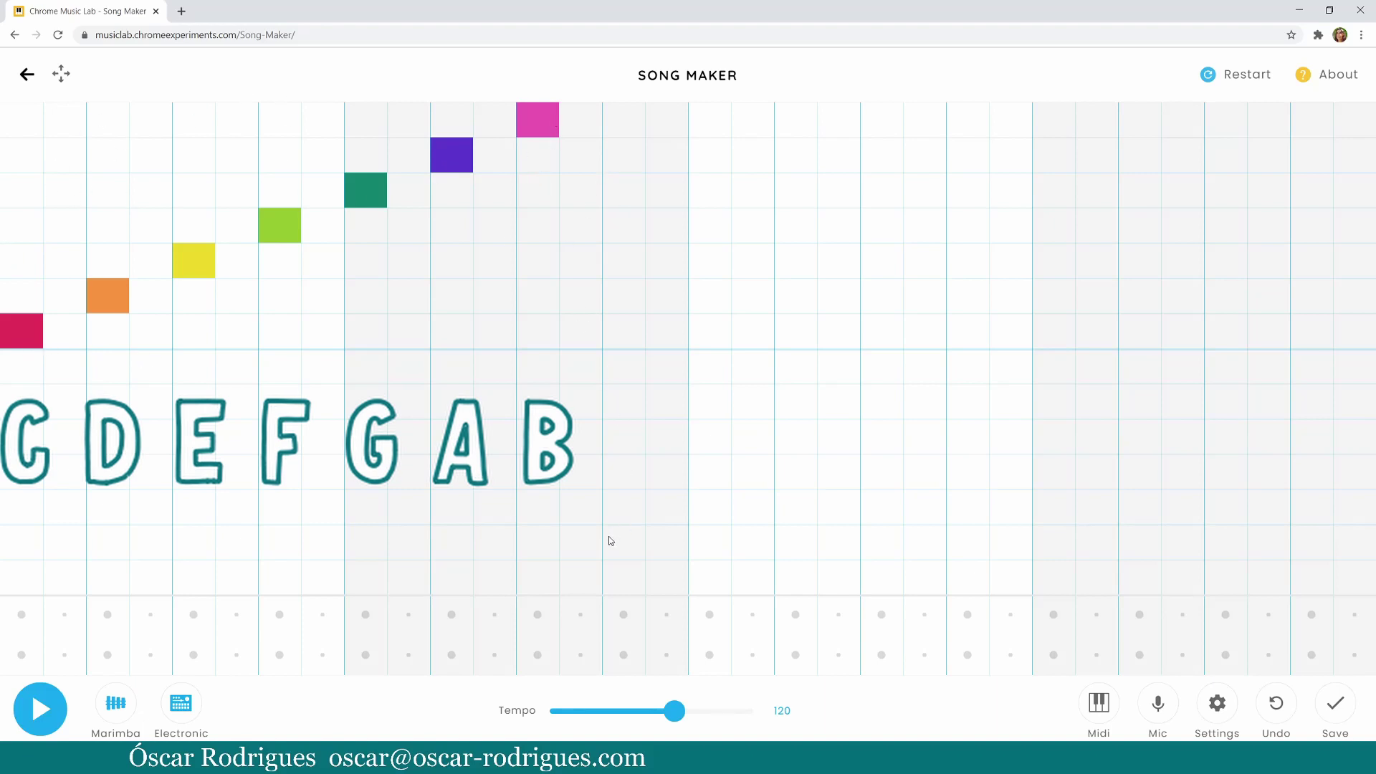
Step: Start a lower scale with C, D, E and F notes, then play the melody so far
{"action": "left_click", "coordinate": [621, 577]}
{"action": "left_click", "coordinate": [705, 550]}
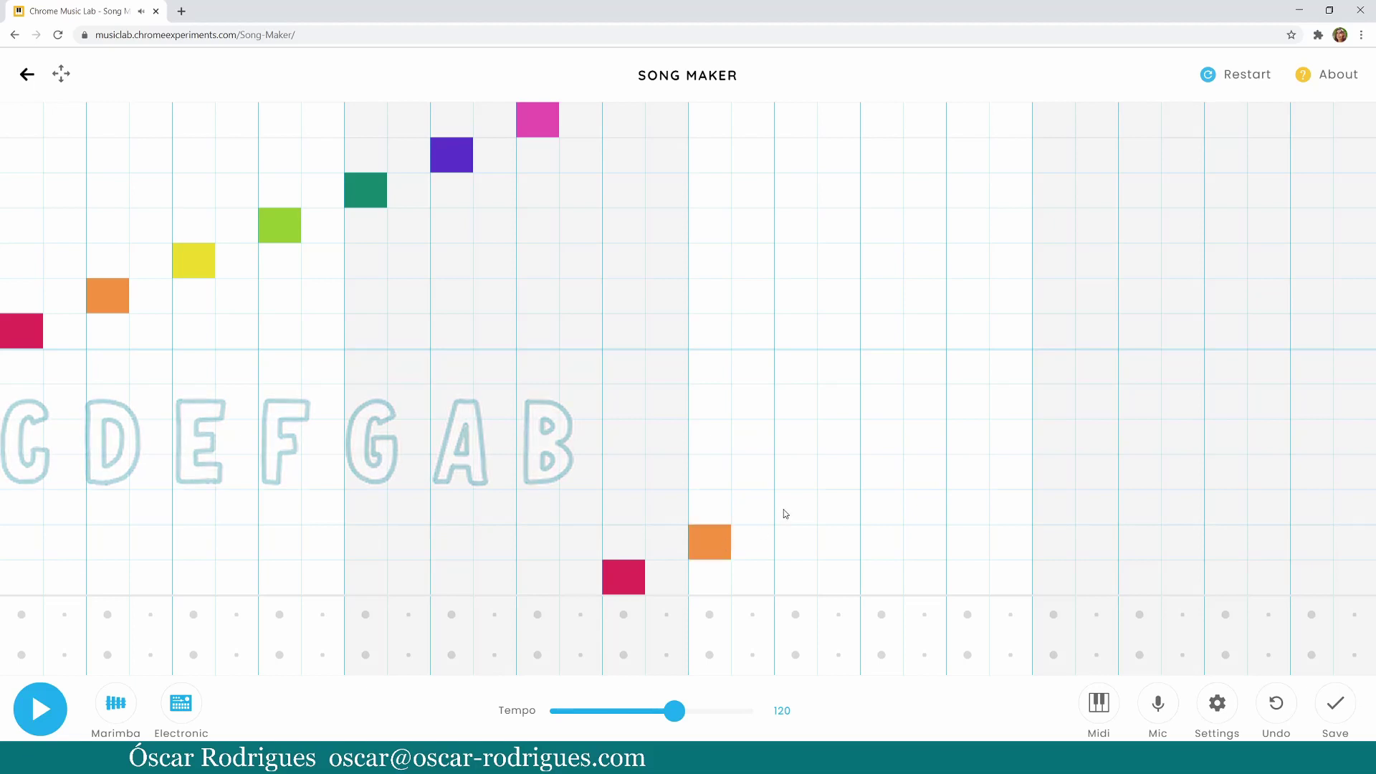
{"action": "left_click", "coordinate": [786, 514]}
{"action": "left_click", "coordinate": [885, 476]}
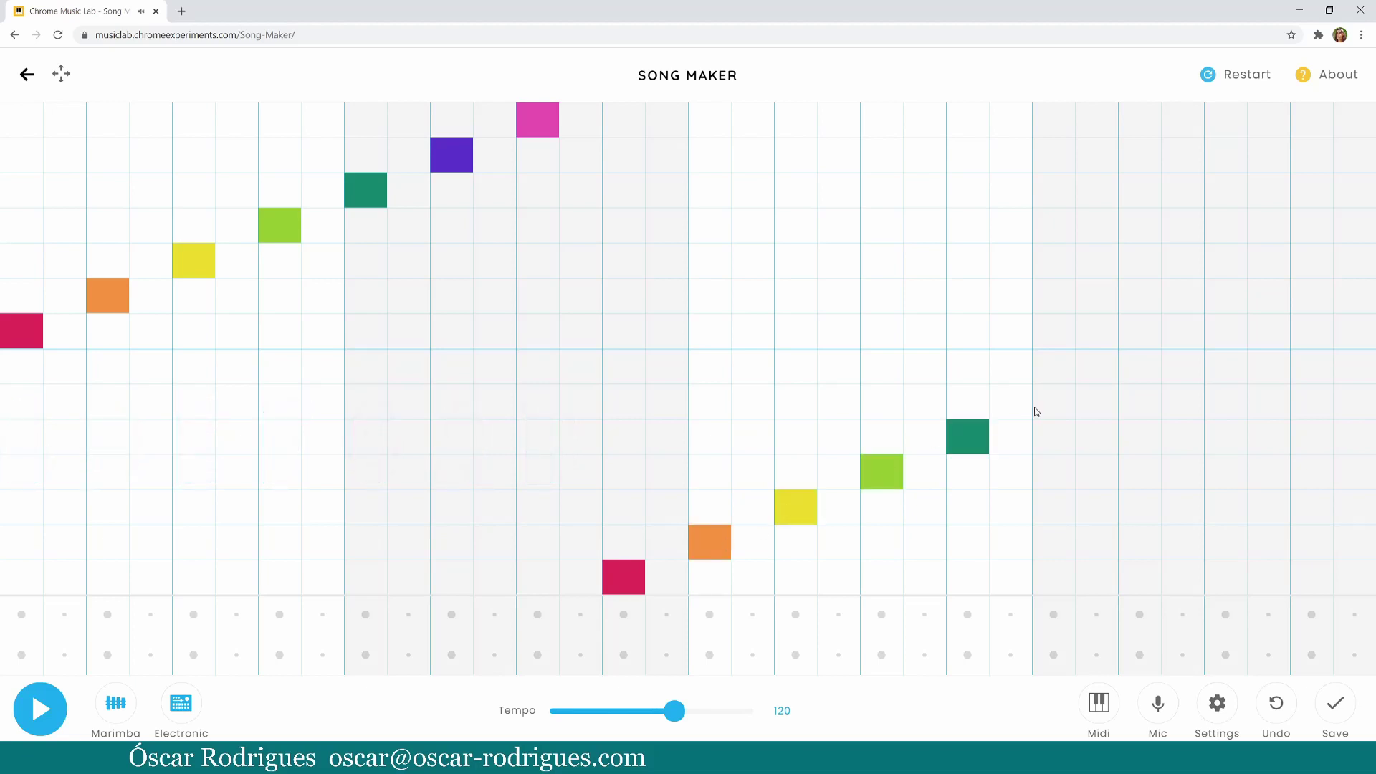
{"action": "left_click", "coordinate": [44, 699]}
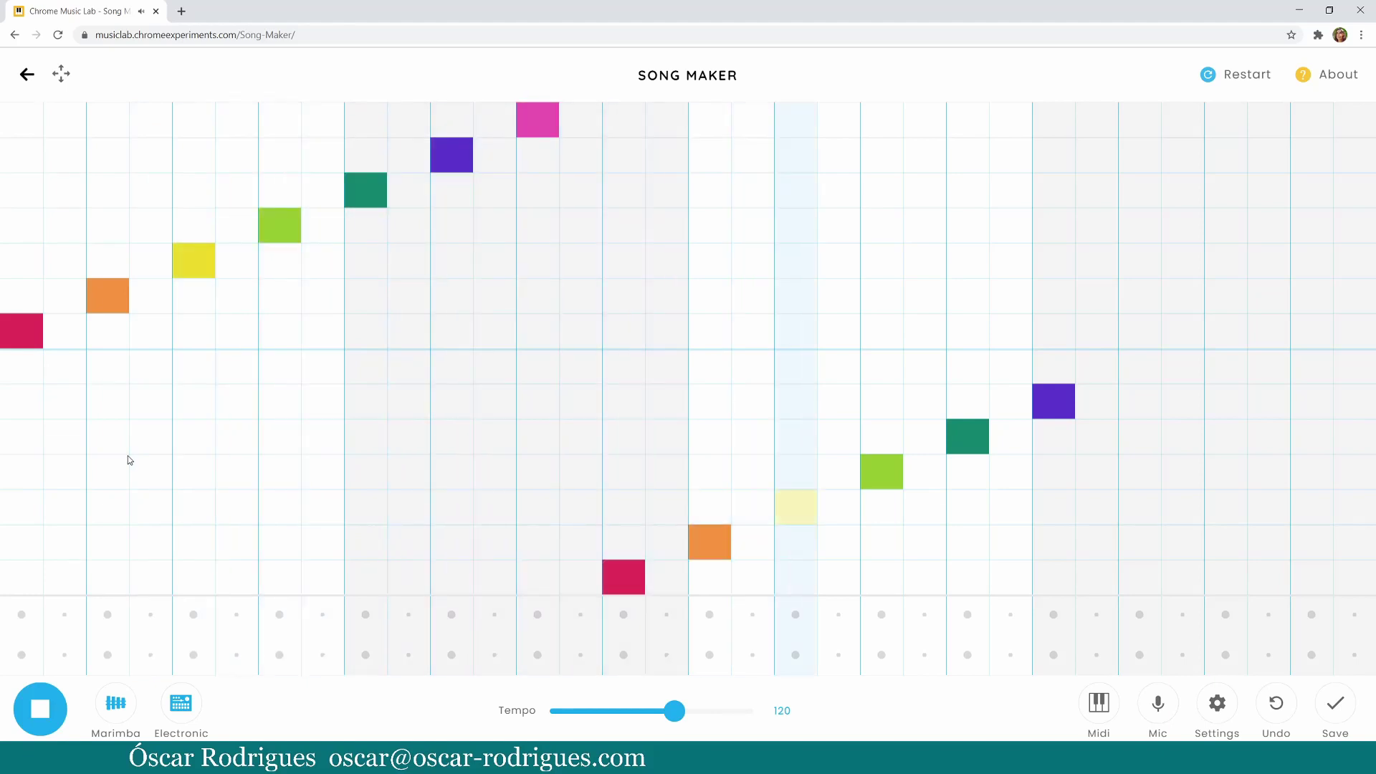
{"action": "left_click", "coordinate": [36, 702]}
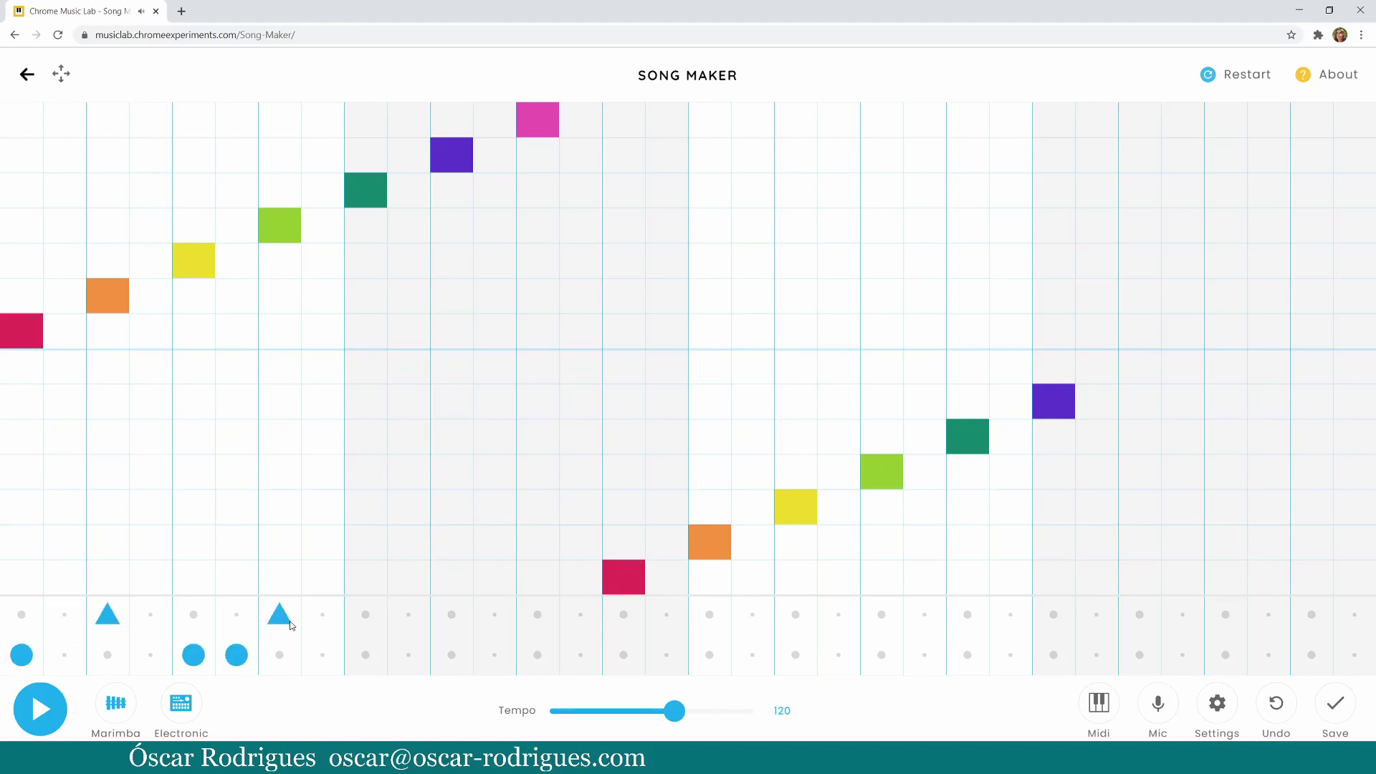
Step: Place a percussion hit on the first beat and listen to the song with its new beat
{"action": "left_click", "coordinate": [367, 656]}
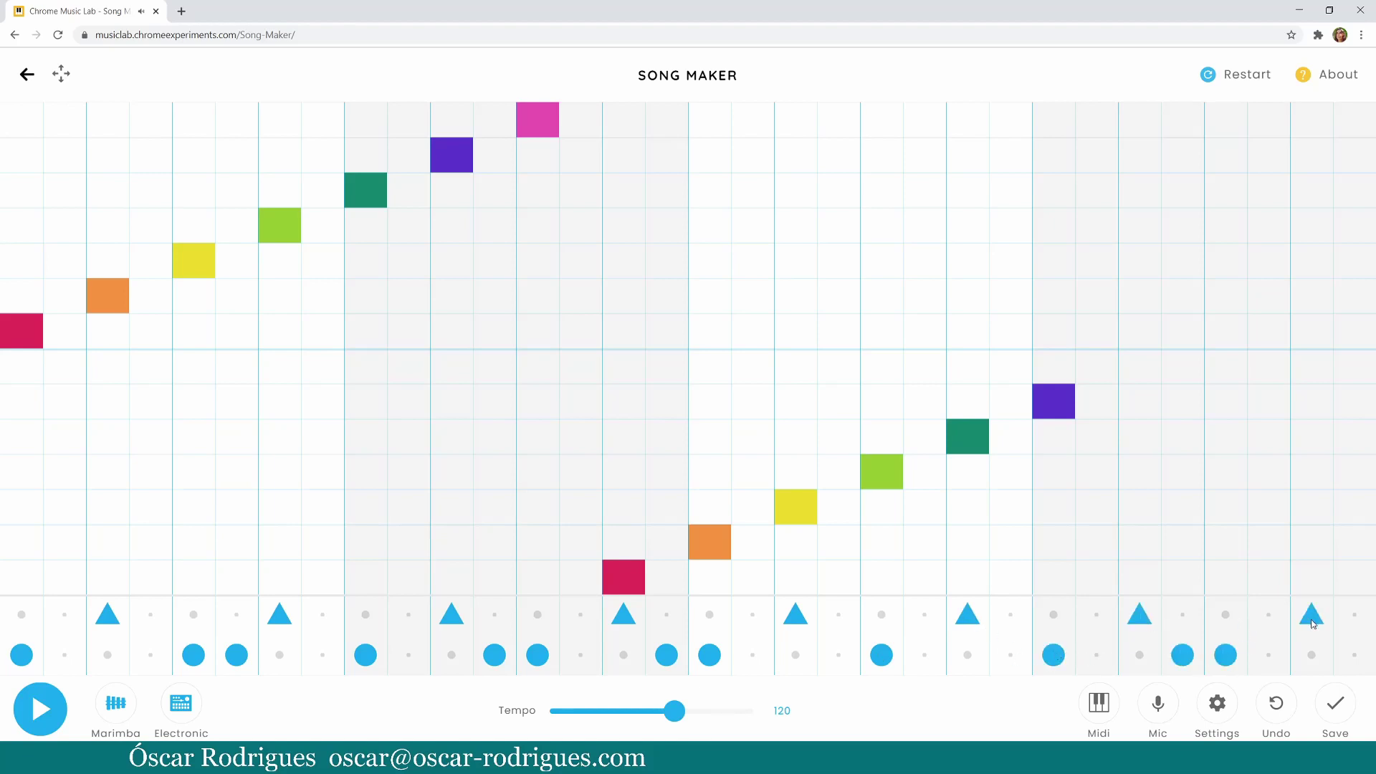
{"action": "left_click", "coordinate": [41, 711]}
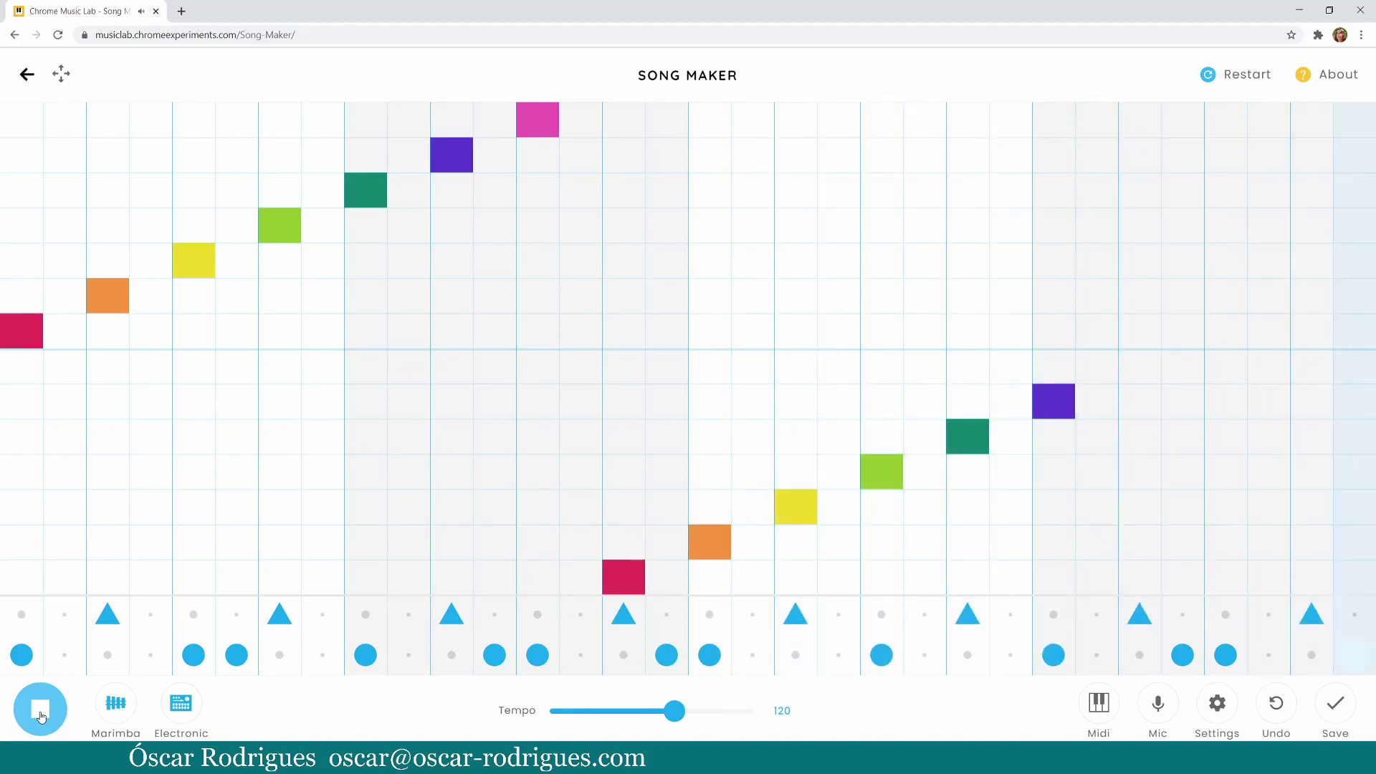
{"action": "left_click", "coordinate": [41, 717]}
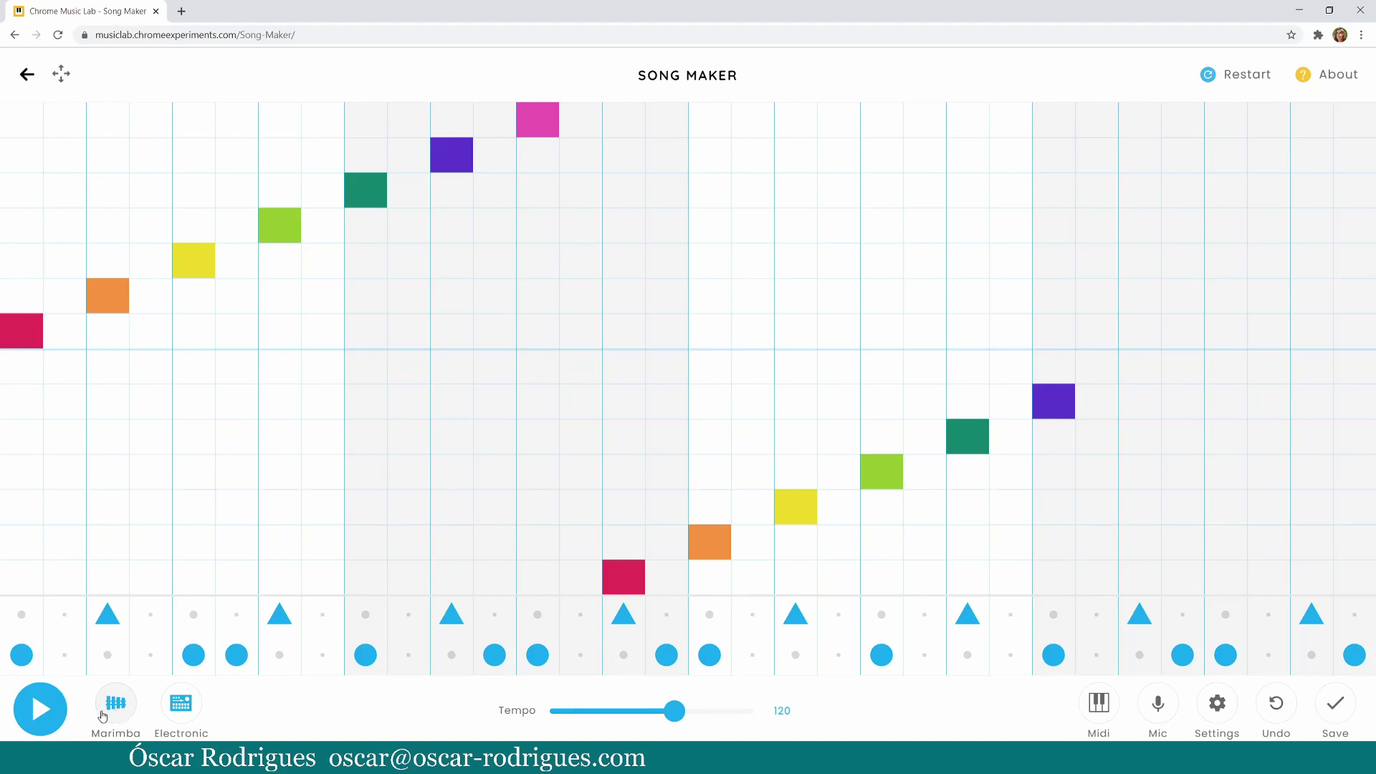
Step: Extend the lower scale with a B, the next higher note and a final high note, then play
{"action": "left_click", "coordinate": [1145, 369]}
{"action": "left_click", "coordinate": [1232, 331]}
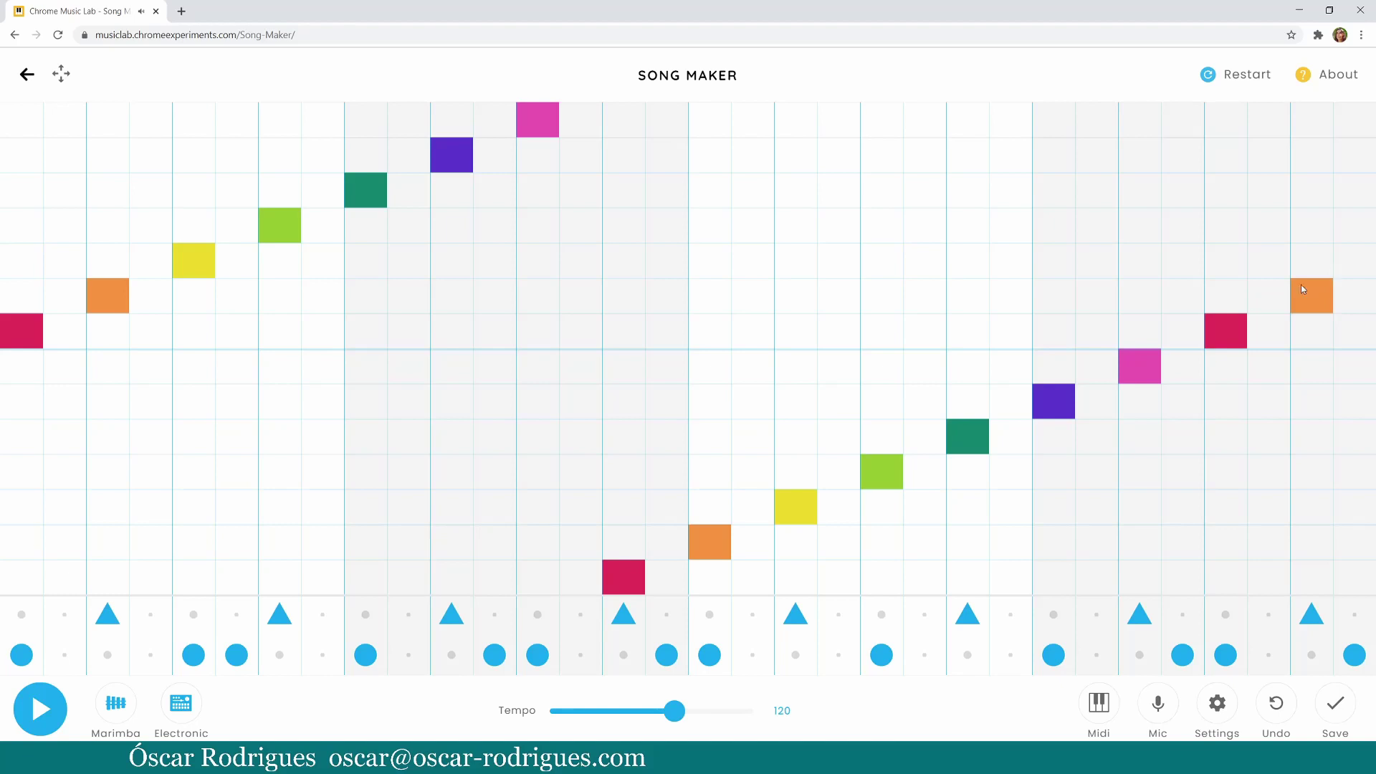
{"action": "left_click", "coordinate": [1354, 198]}
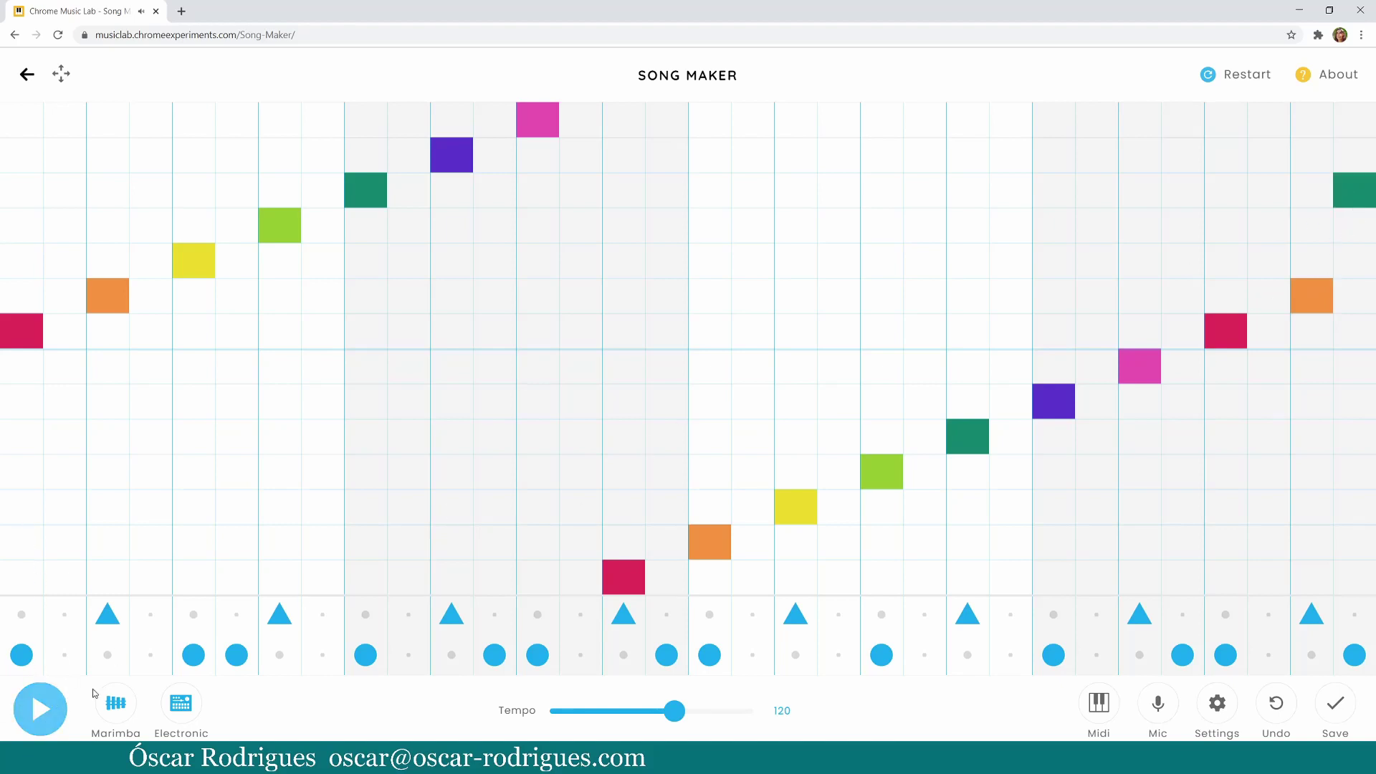
{"action": "key", "text": "space"}
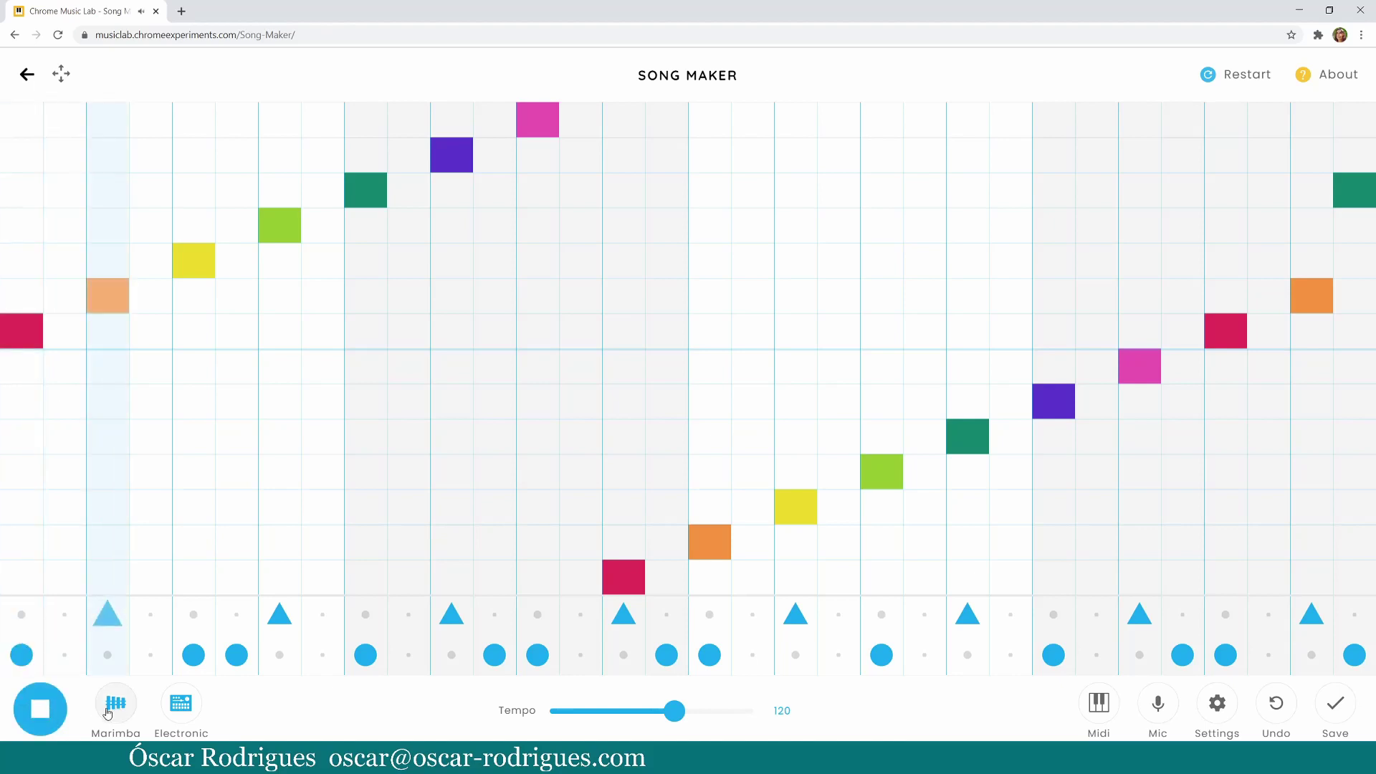
{"action": "left_click", "coordinate": [119, 712]}
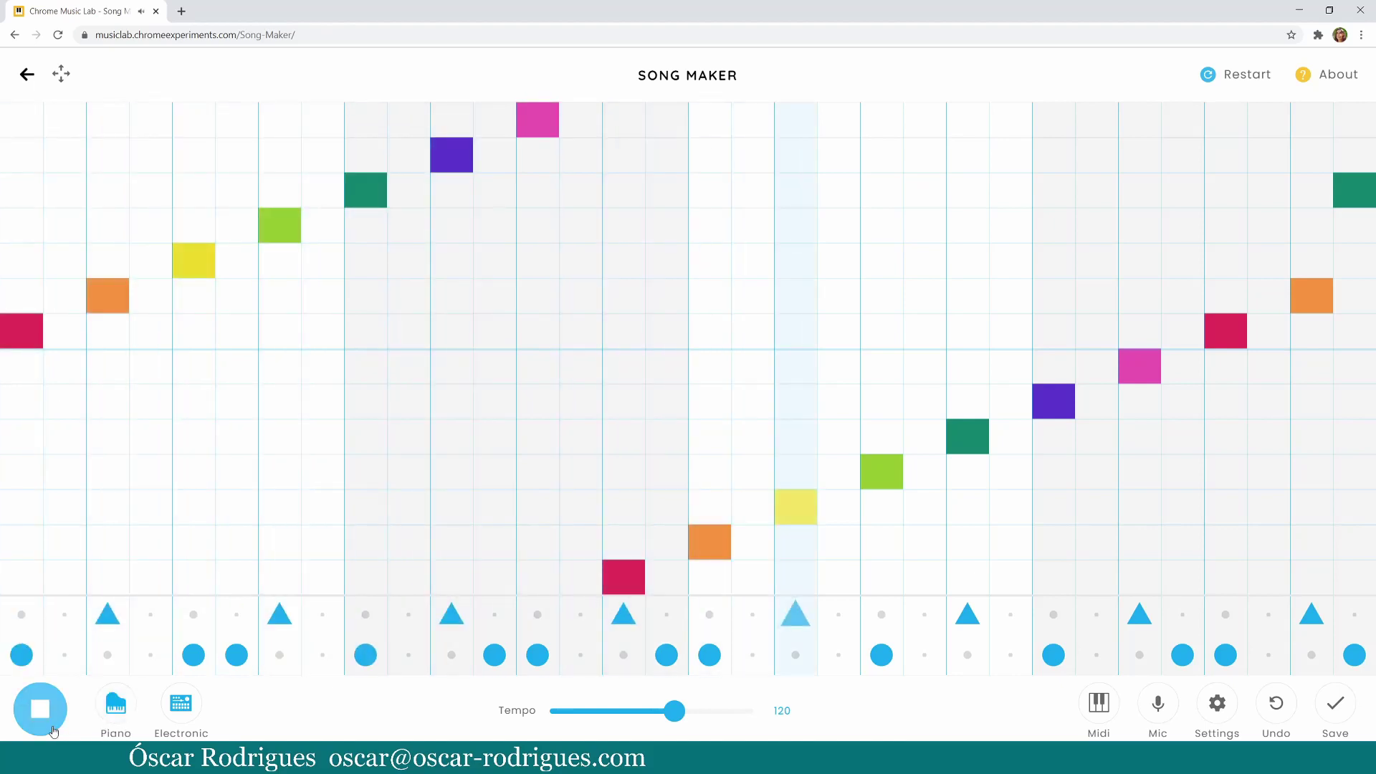
{"action": "left_click", "coordinate": [119, 710]}
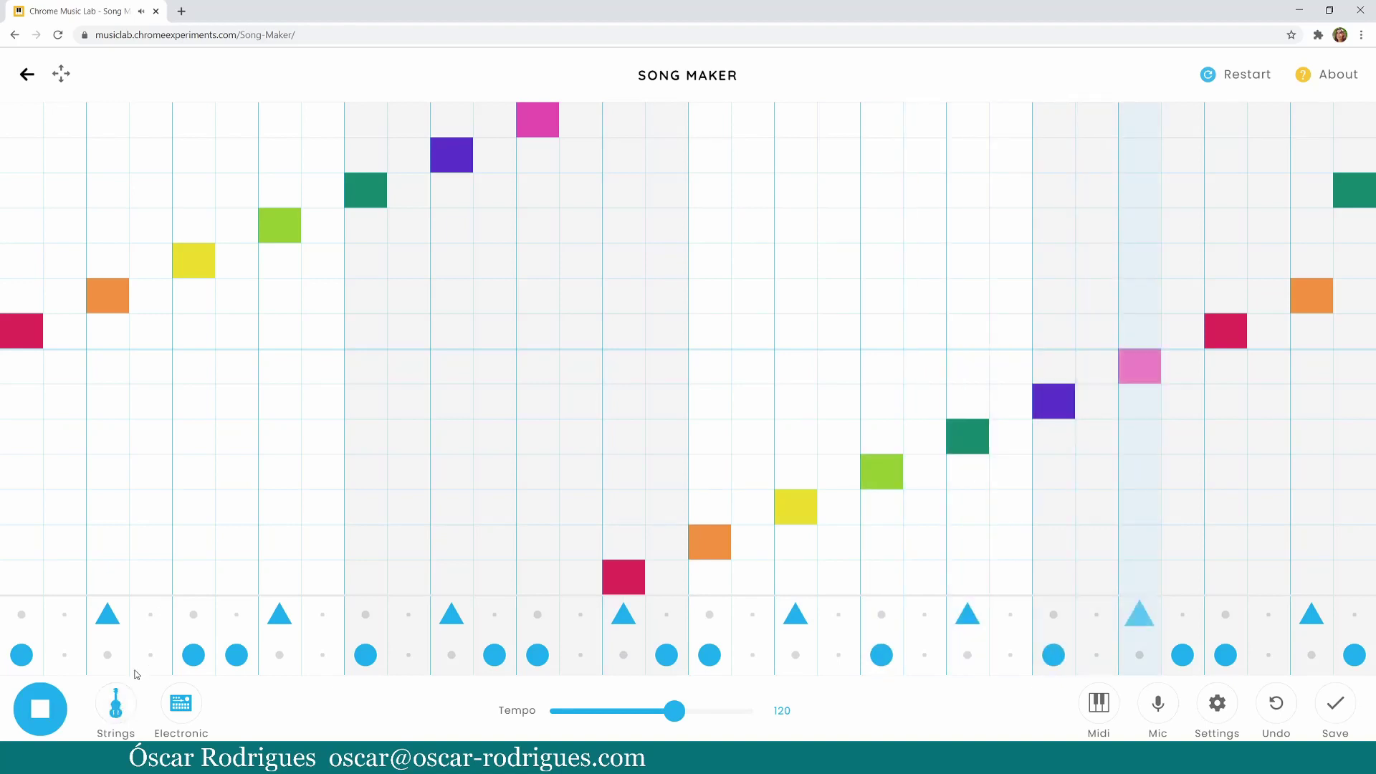
{"action": "left_click", "coordinate": [119, 710]}
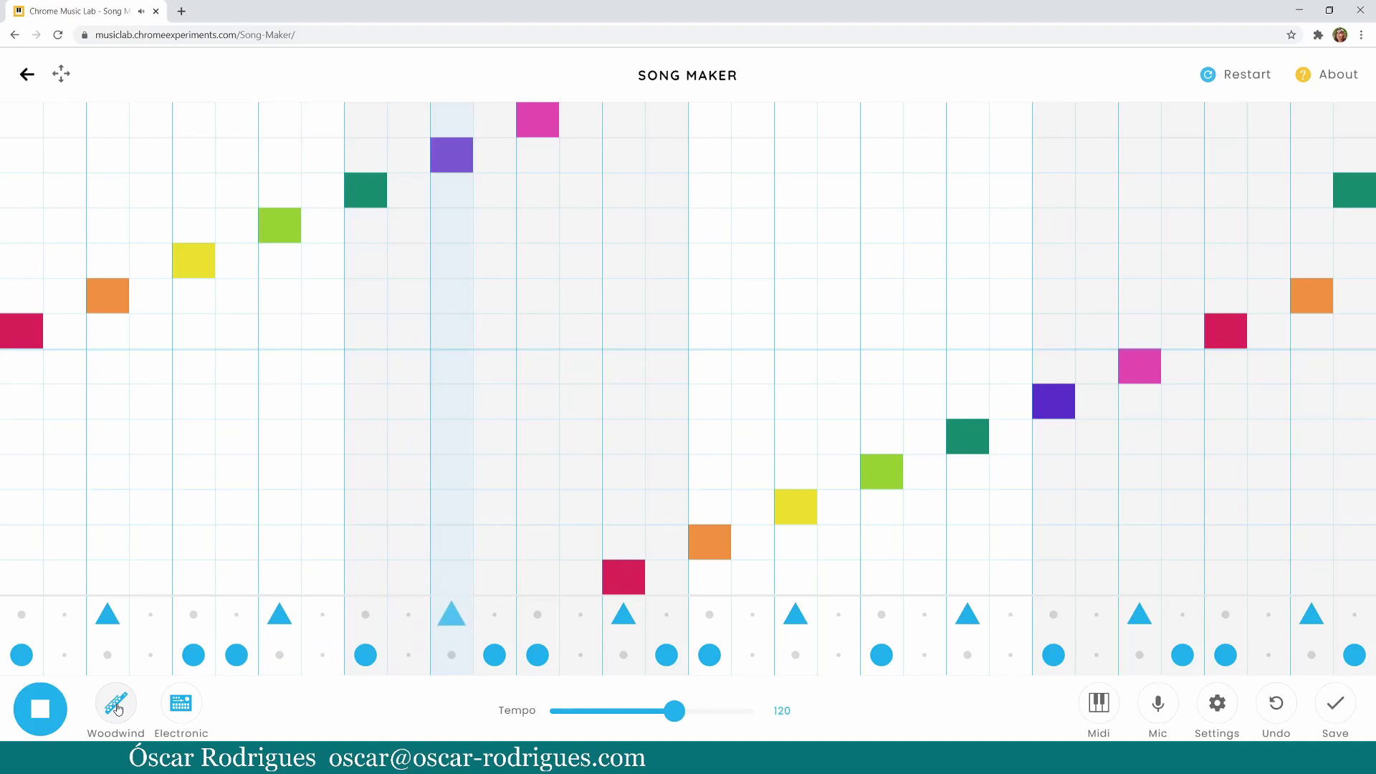
{"action": "left_click", "coordinate": [114, 709]}
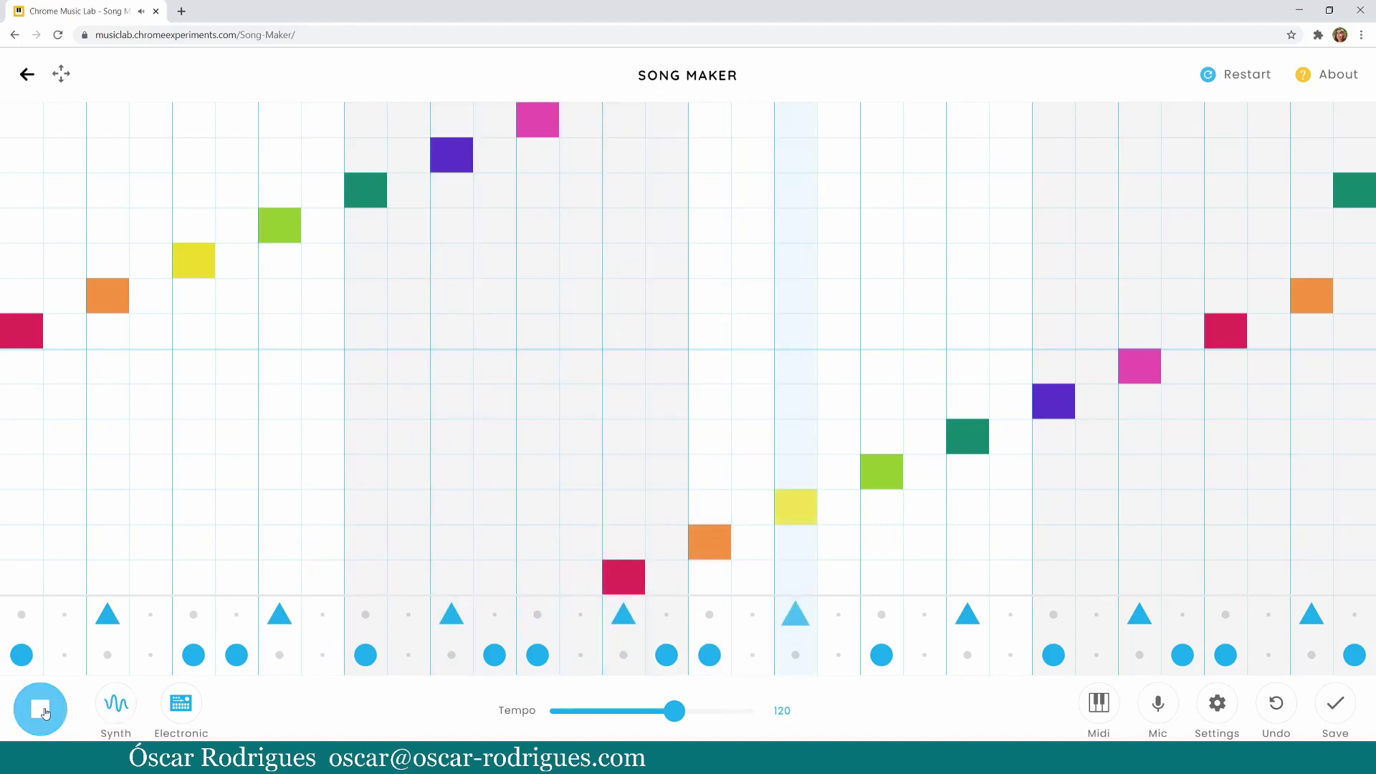
{"action": "left_click", "coordinate": [116, 704]}
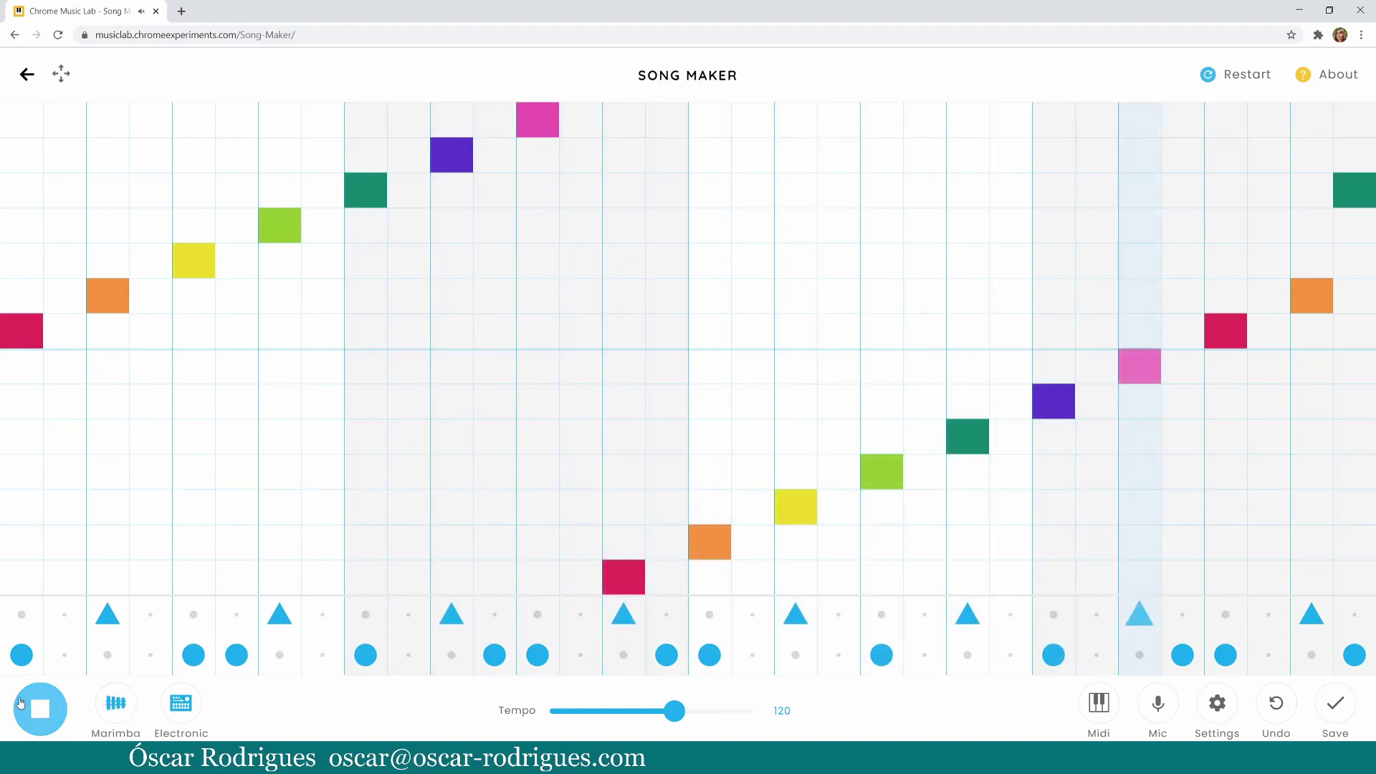
{"action": "left_click", "coordinate": [40, 710]}
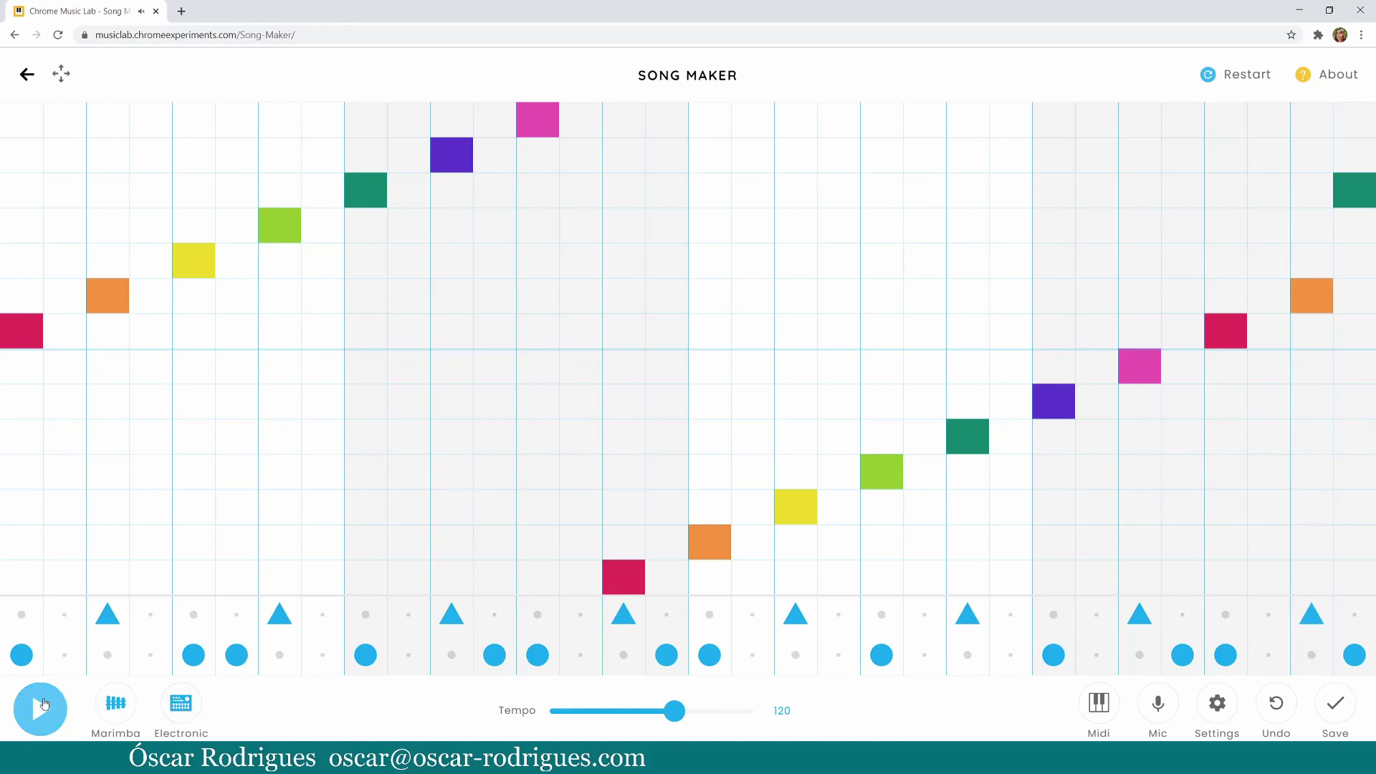
{"action": "left_click", "coordinate": [40, 709]}
{"action": "left_click", "coordinate": [182, 704]}
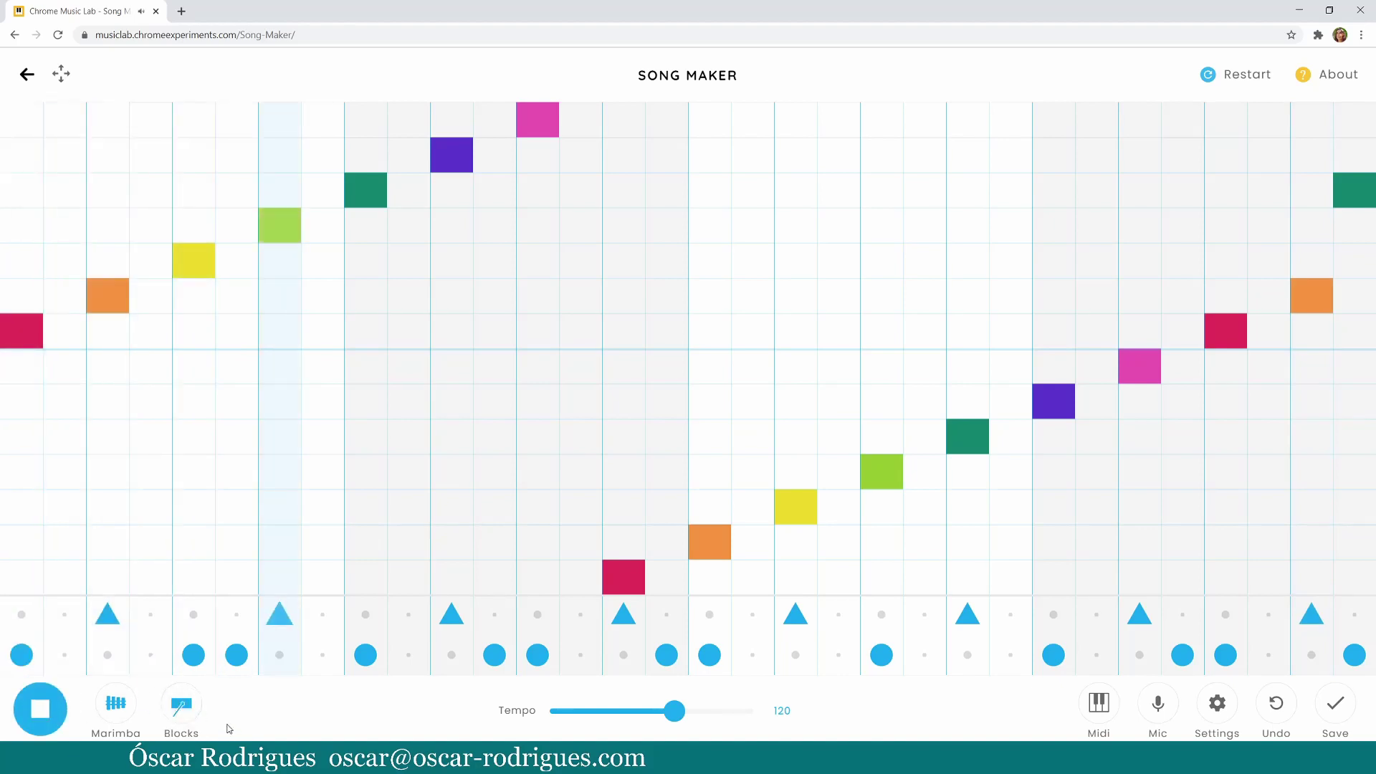
{"action": "left_click", "coordinate": [190, 710]}
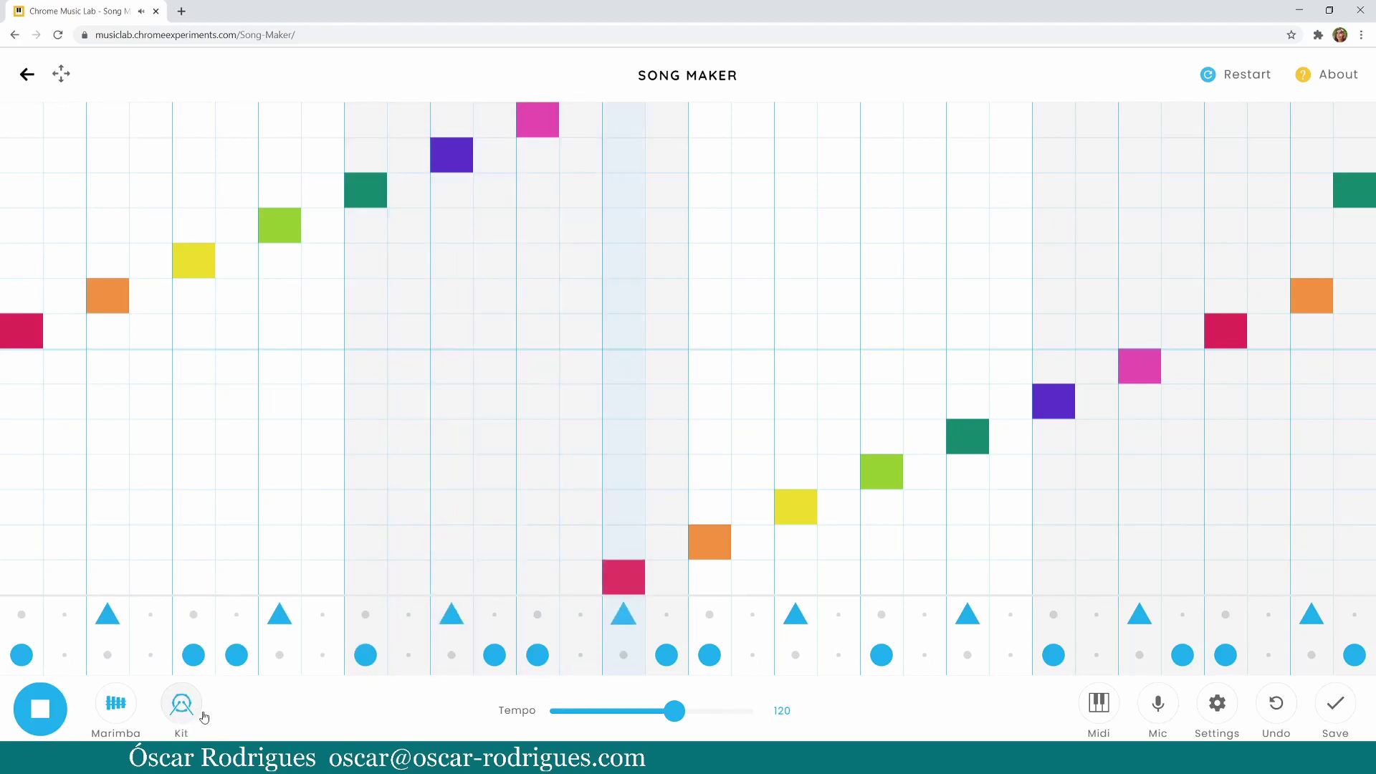
{"action": "left_click", "coordinate": [192, 709]}
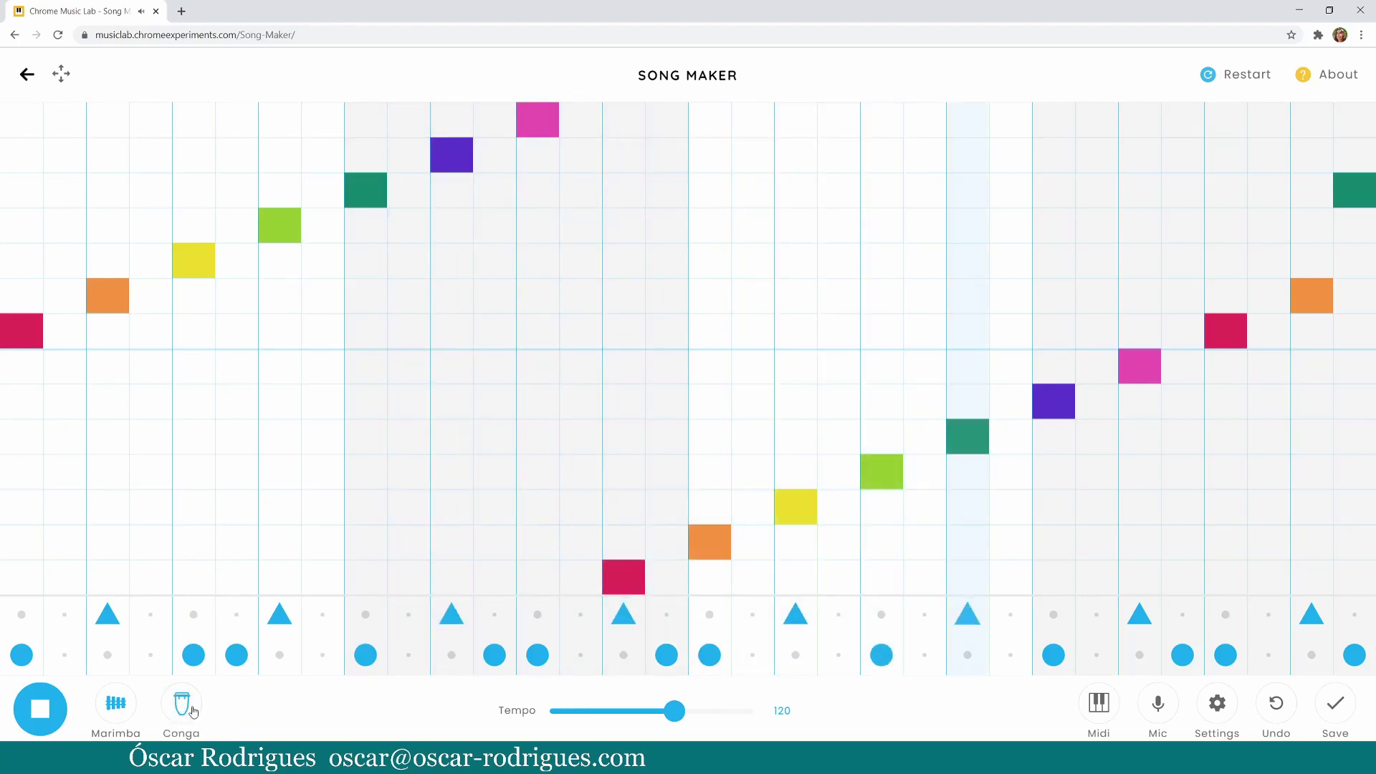
{"action": "left_click", "coordinate": [191, 709]}
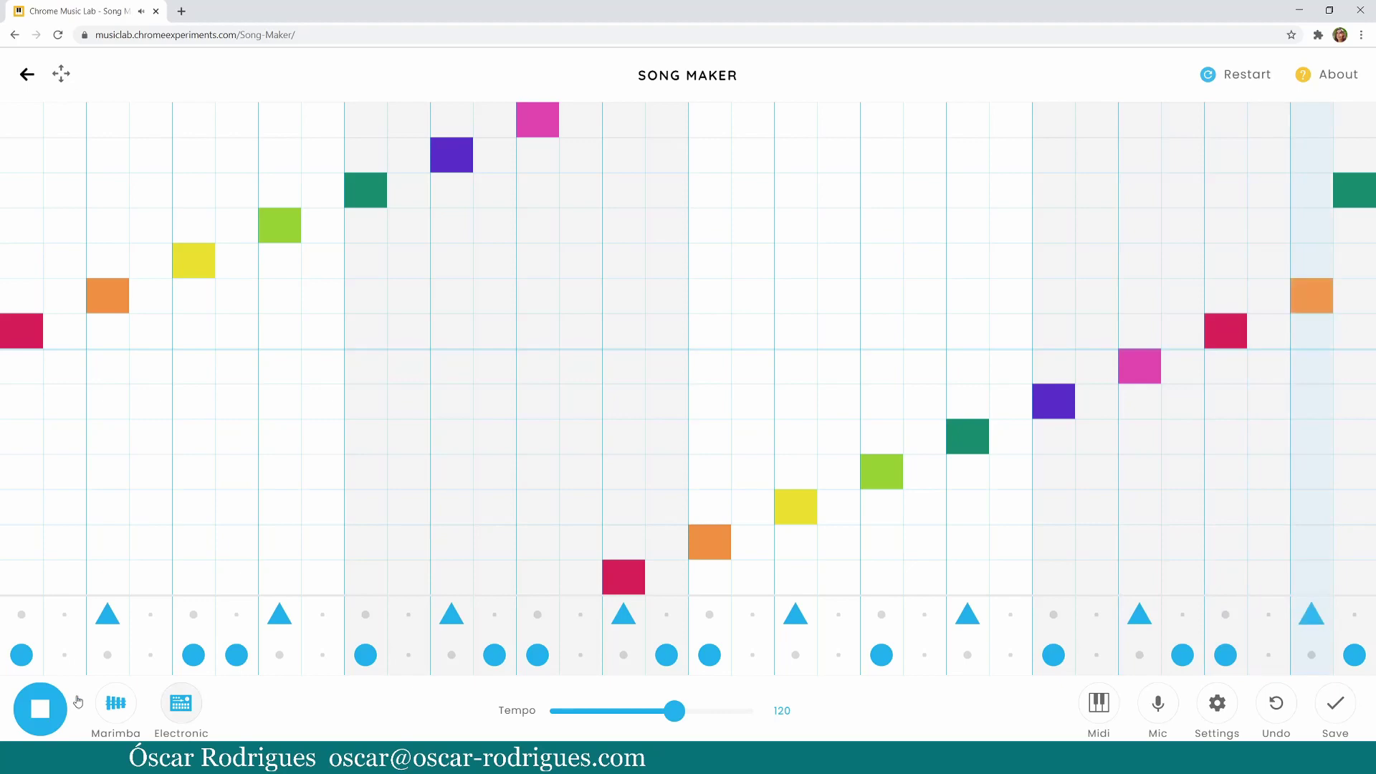
{"action": "key", "text": "space"}
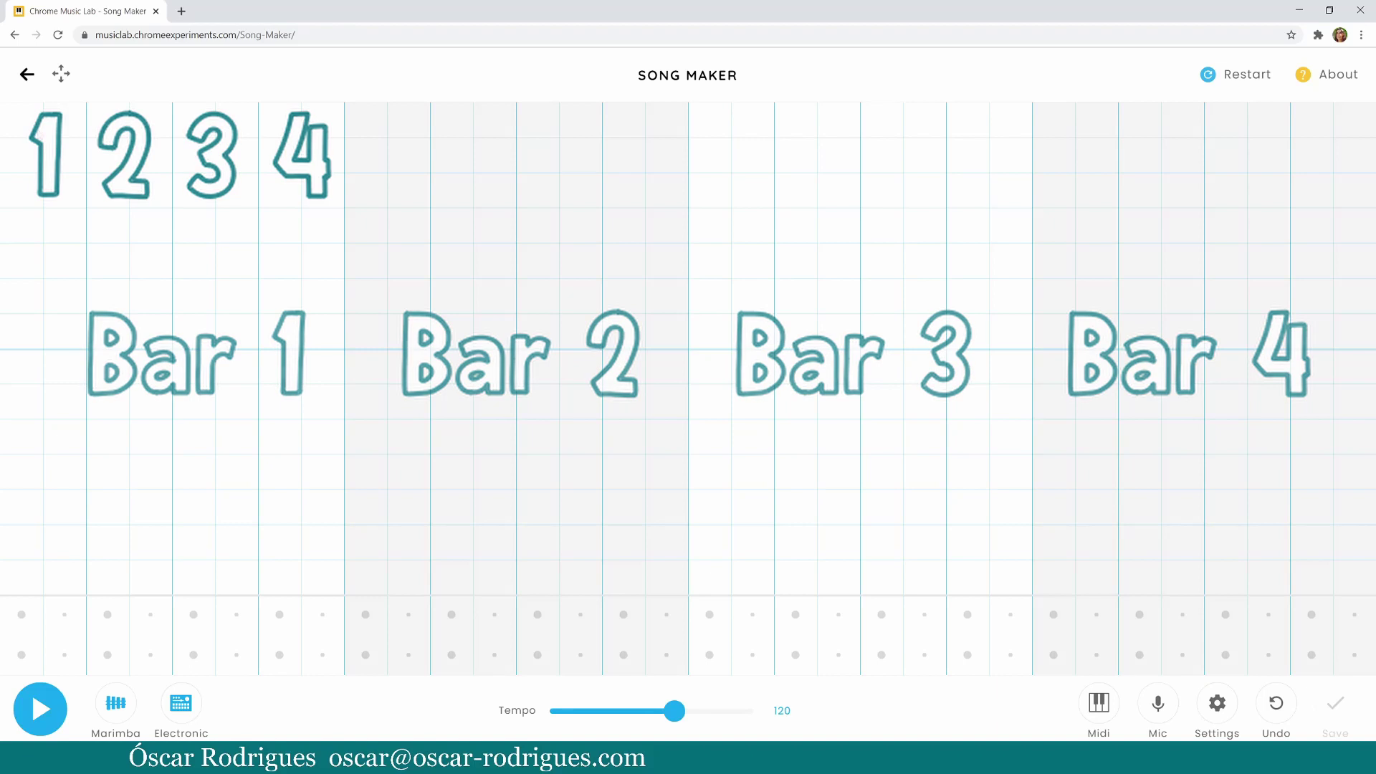
Step: Open the settings showing Length 8 bars, 3 beats per bar, Major scale over 2 octaves
{"action": "left_click", "coordinate": [1217, 703]}
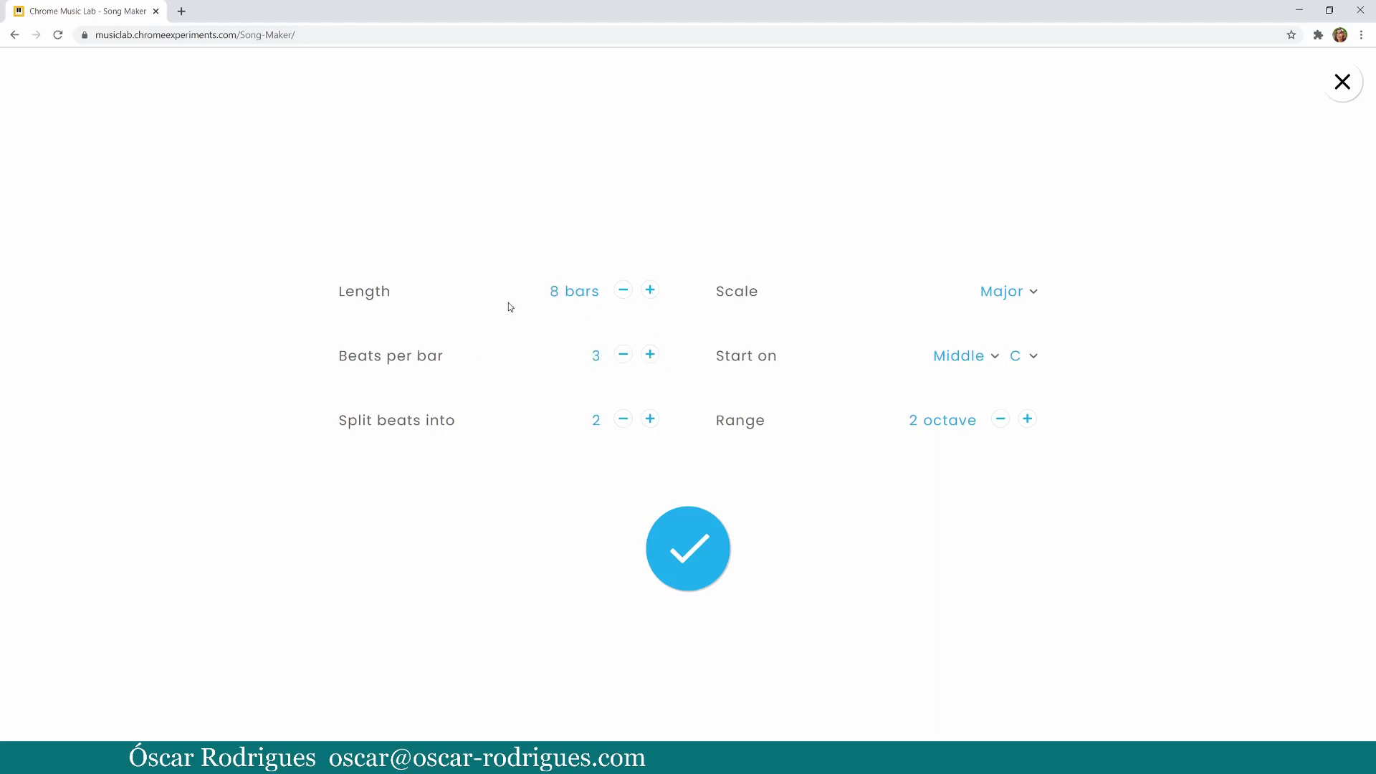
Step: Apply the 3-beat settings, place a red note on the first beat, and play the melody
{"action": "left_click", "coordinate": [689, 536]}
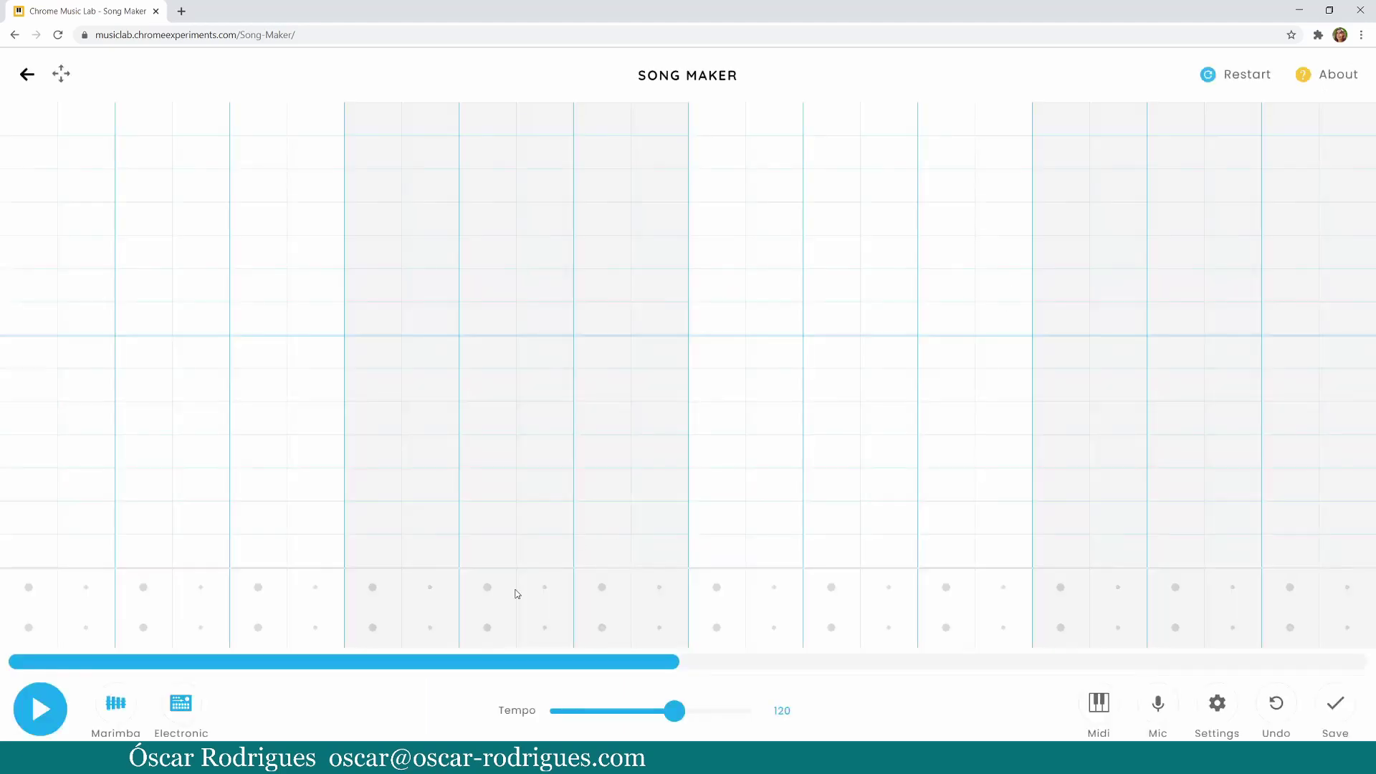
{"action": "mouse_move", "coordinate": [205, 663]}
{"action": "left_mouse_down"}
{"action": "mouse_move", "coordinate": [562, 633]}
{"action": "mouse_move", "coordinate": [945, 626]}
{"action": "mouse_move", "coordinate": [1033, 664]}
{"action": "mouse_move", "coordinate": [811, 682]}
{"action": "mouse_move", "coordinate": [292, 669]}
{"action": "mouse_move", "coordinate": [1118, 642]}
{"action": "mouse_move", "coordinate": [568, 676]}
{"action": "mouse_move", "coordinate": [224, 670]}
{"action": "left_mouse_up"}
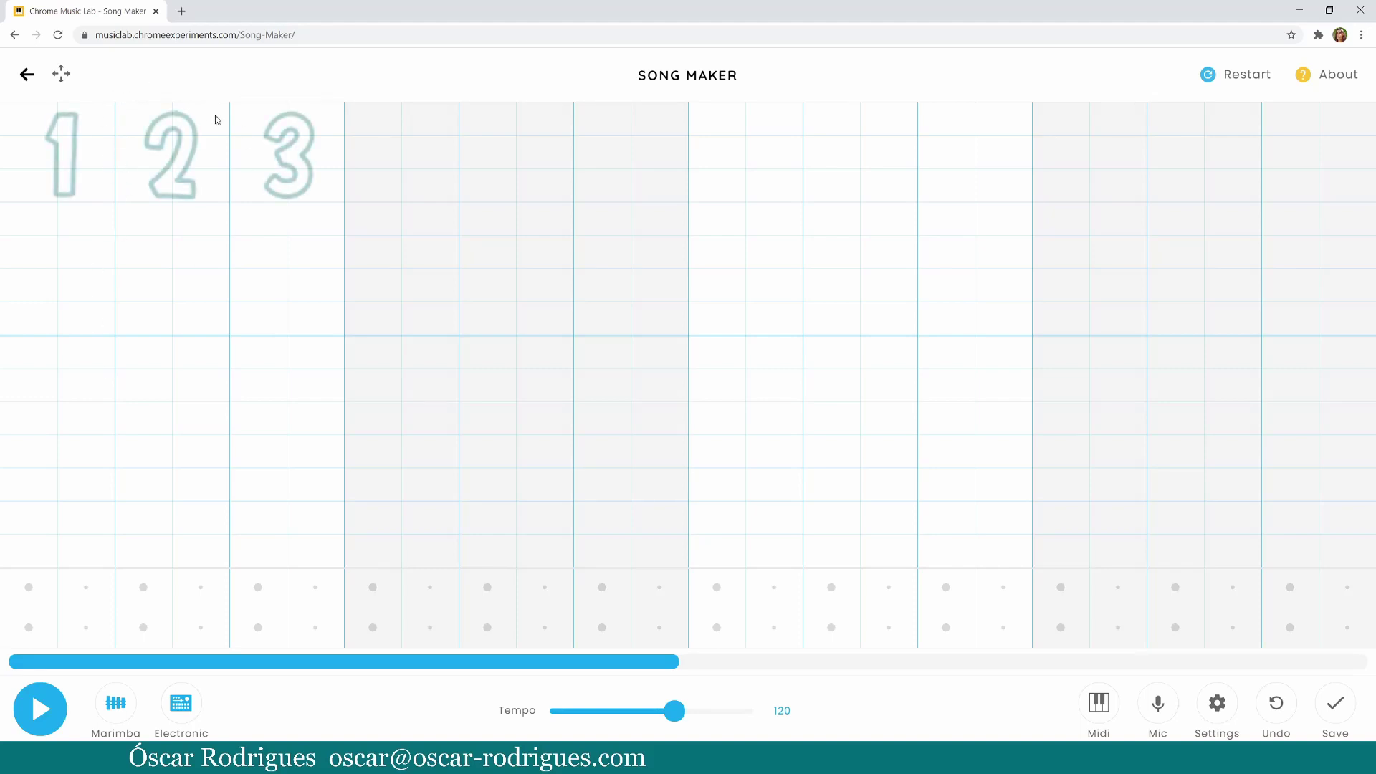
{"action": "left_click", "coordinate": [29, 322]}
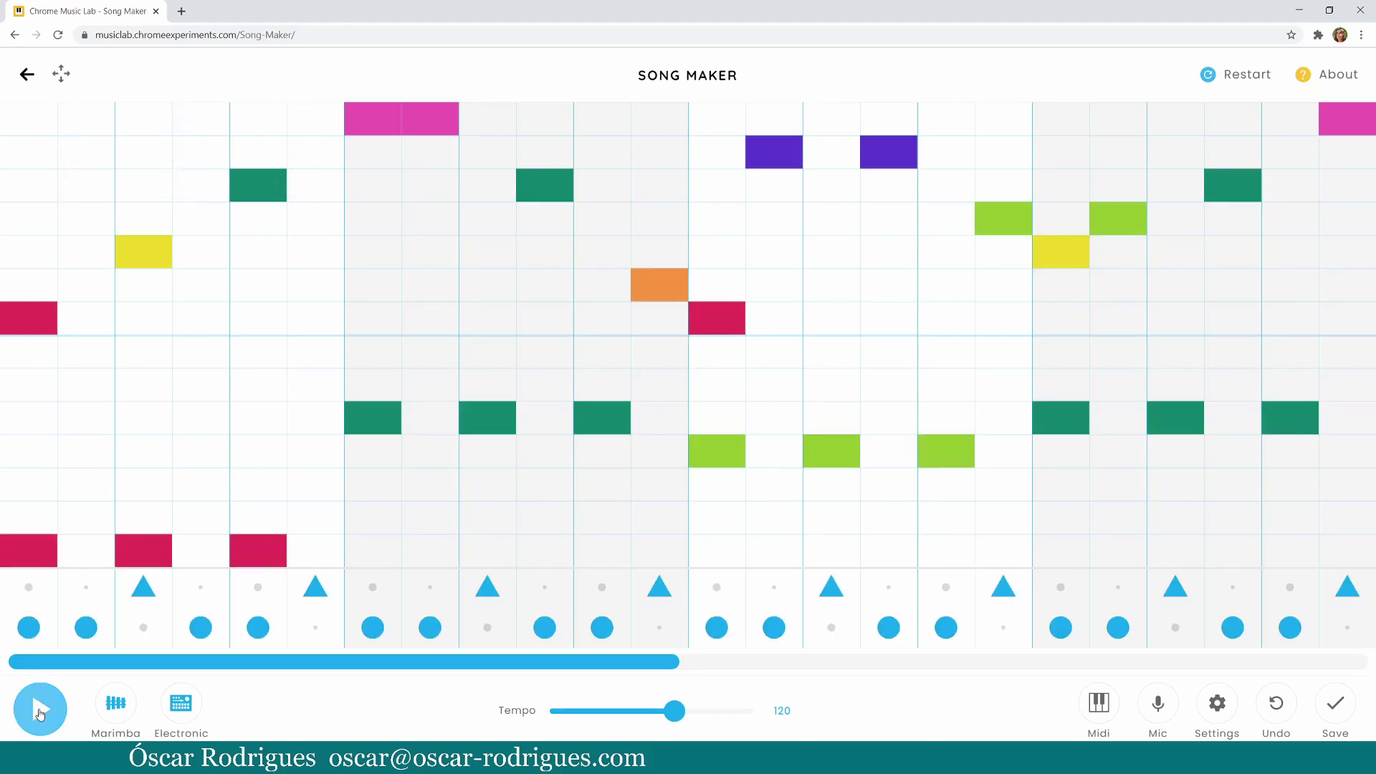
{"action": "left_click", "coordinate": [37, 725]}
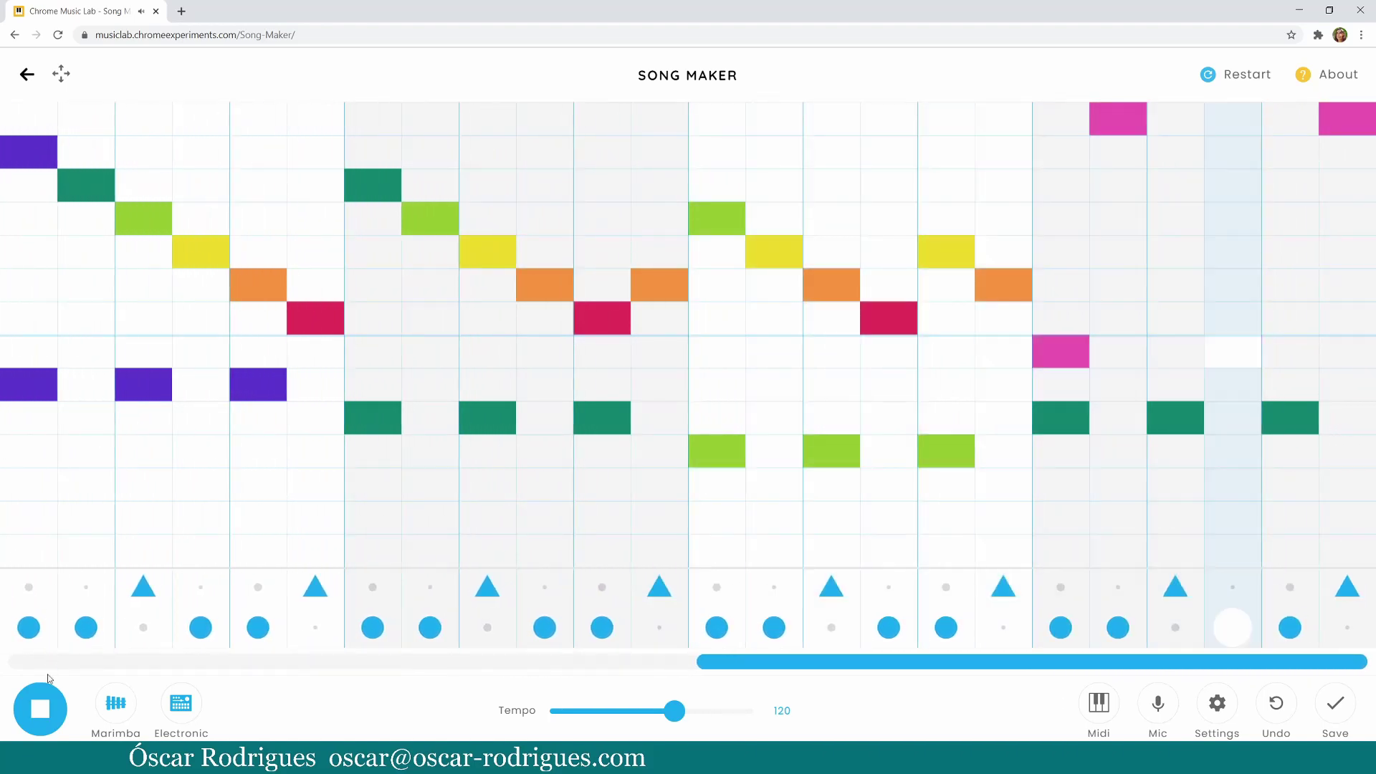
Step: Stop playback, confirm 8 bars of 3 beats in C major, and turn on MIDI note entry
{"action": "left_click", "coordinate": [40, 713]}
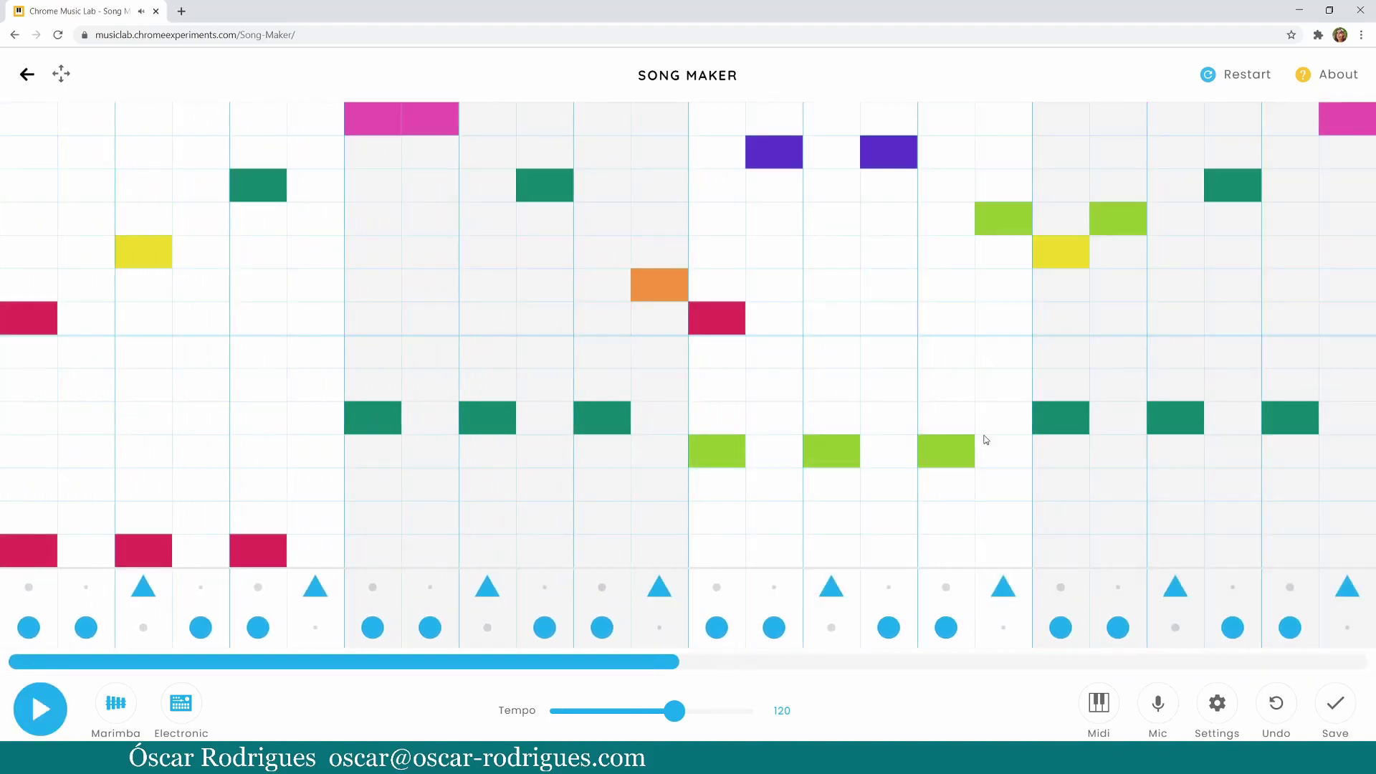
{"action": "left_click", "coordinate": [1201, 703]}
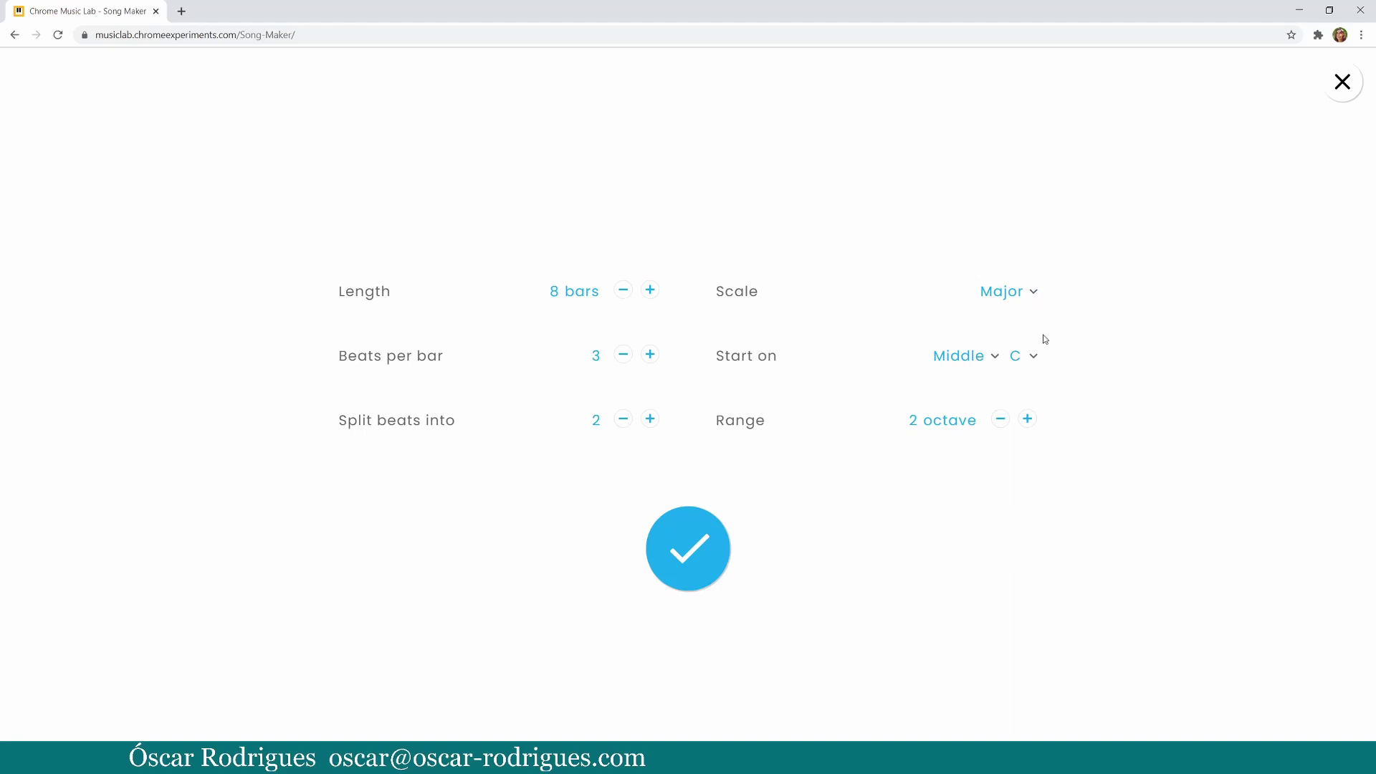
{"action": "left_click", "coordinate": [704, 562]}
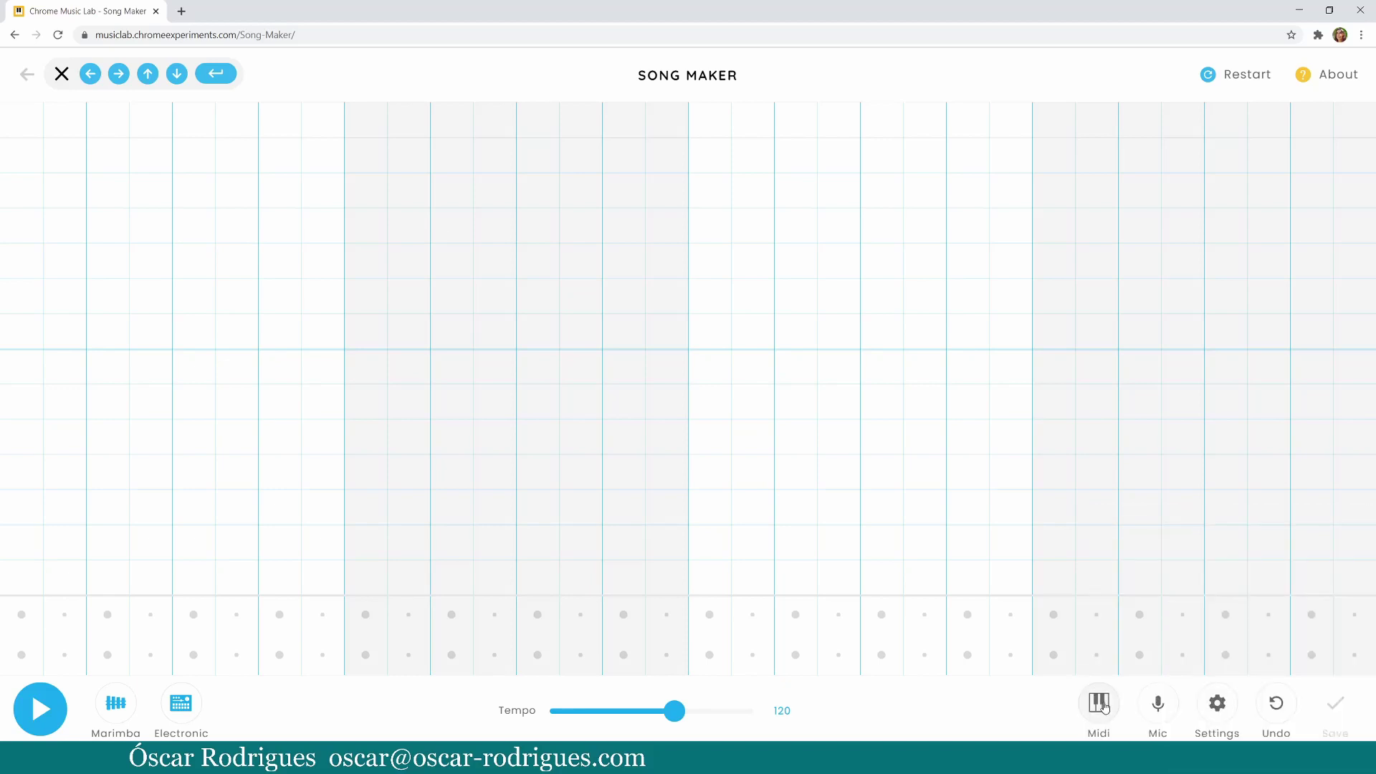
{"action": "left_click", "coordinate": [1102, 705]}
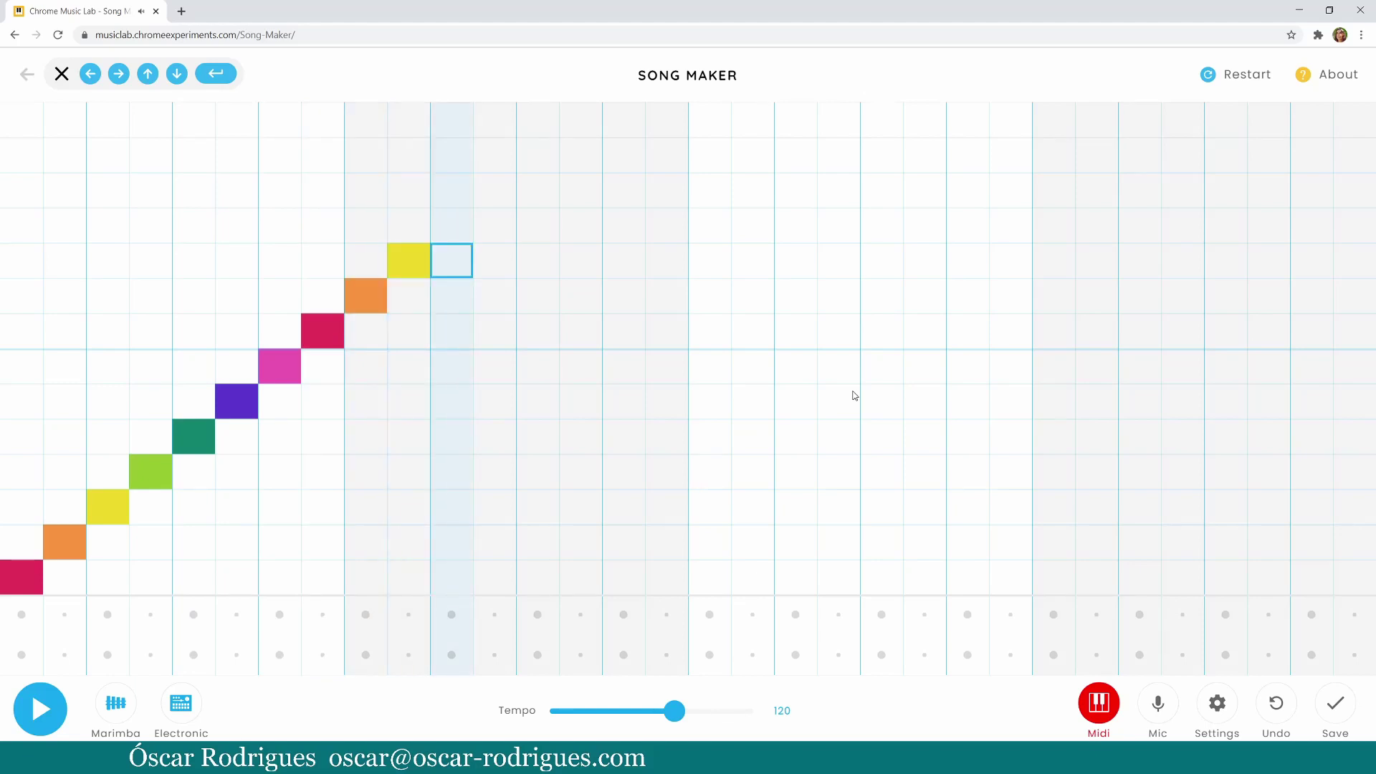
{"action": "key", "text": "Right"}
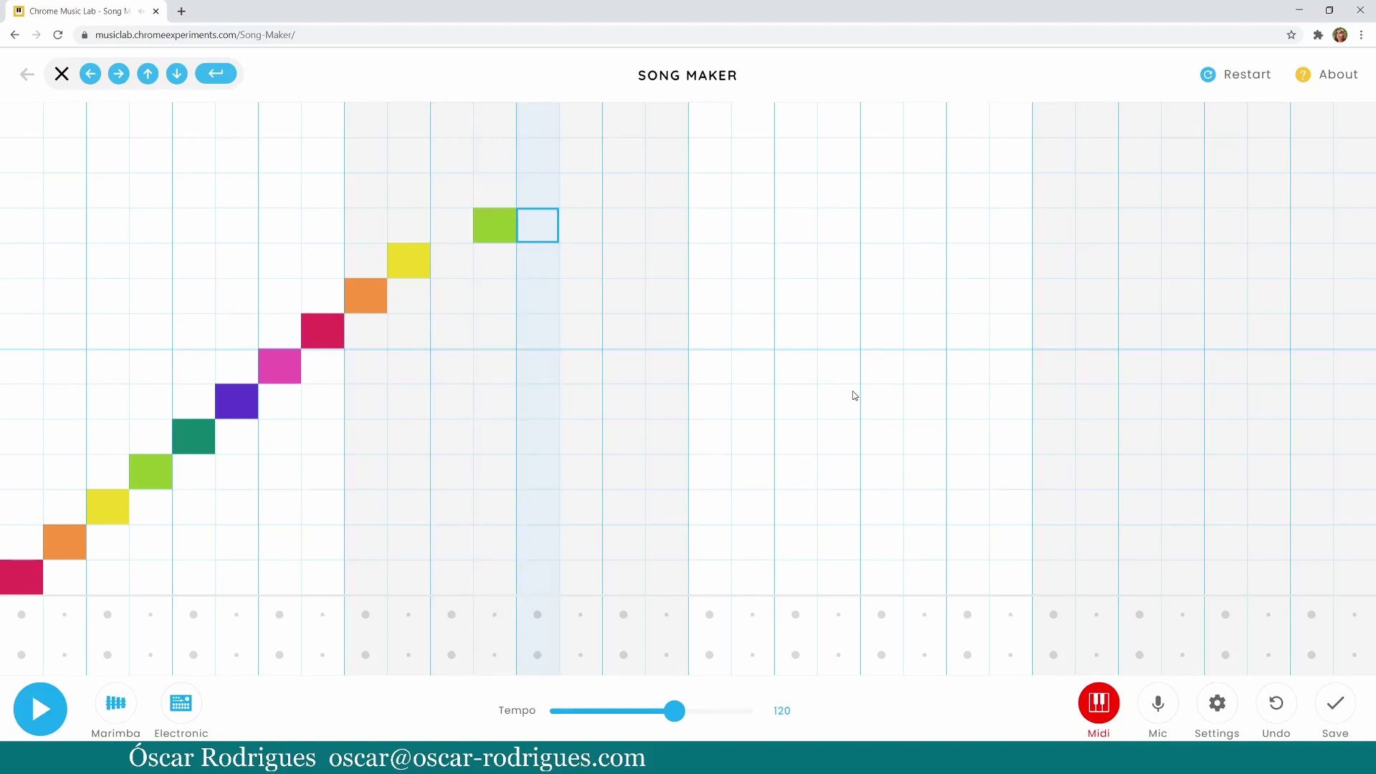
{"action": "key", "text": "Right"}
{"action": "key", "text": "Up"}
{"action": "key", "text": "Return"}
{"action": "key", "text": "Right"}
{"action": "key", "text": "Right"}
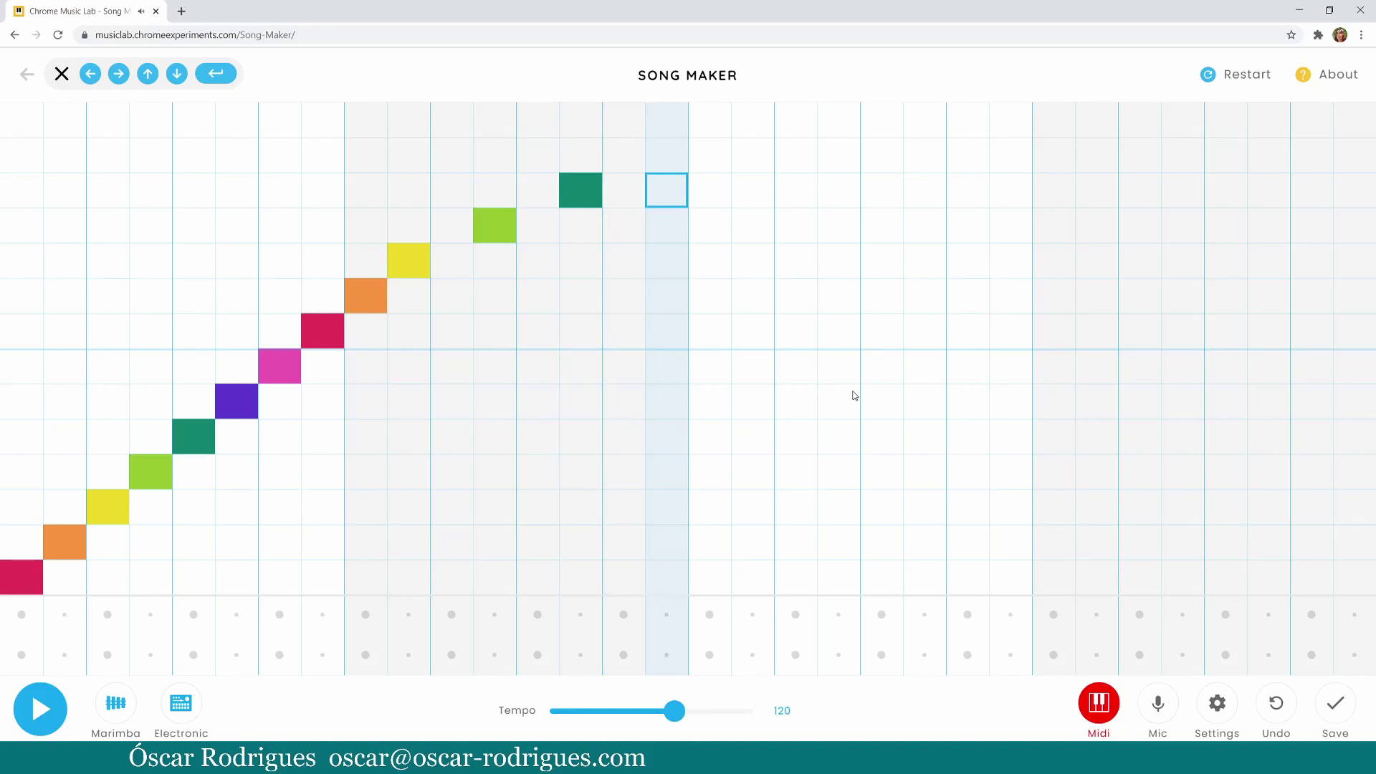
{"action": "key", "text": "Up"}
{"action": "key", "text": "Return"}
{"action": "key", "text": "Right"}
{"action": "key", "text": "Right"}
{"action": "key", "text": "Up"}
{"action": "key", "text": "Return"}
{"action": "key", "text": "Right"}
{"action": "key", "text": "Right"}
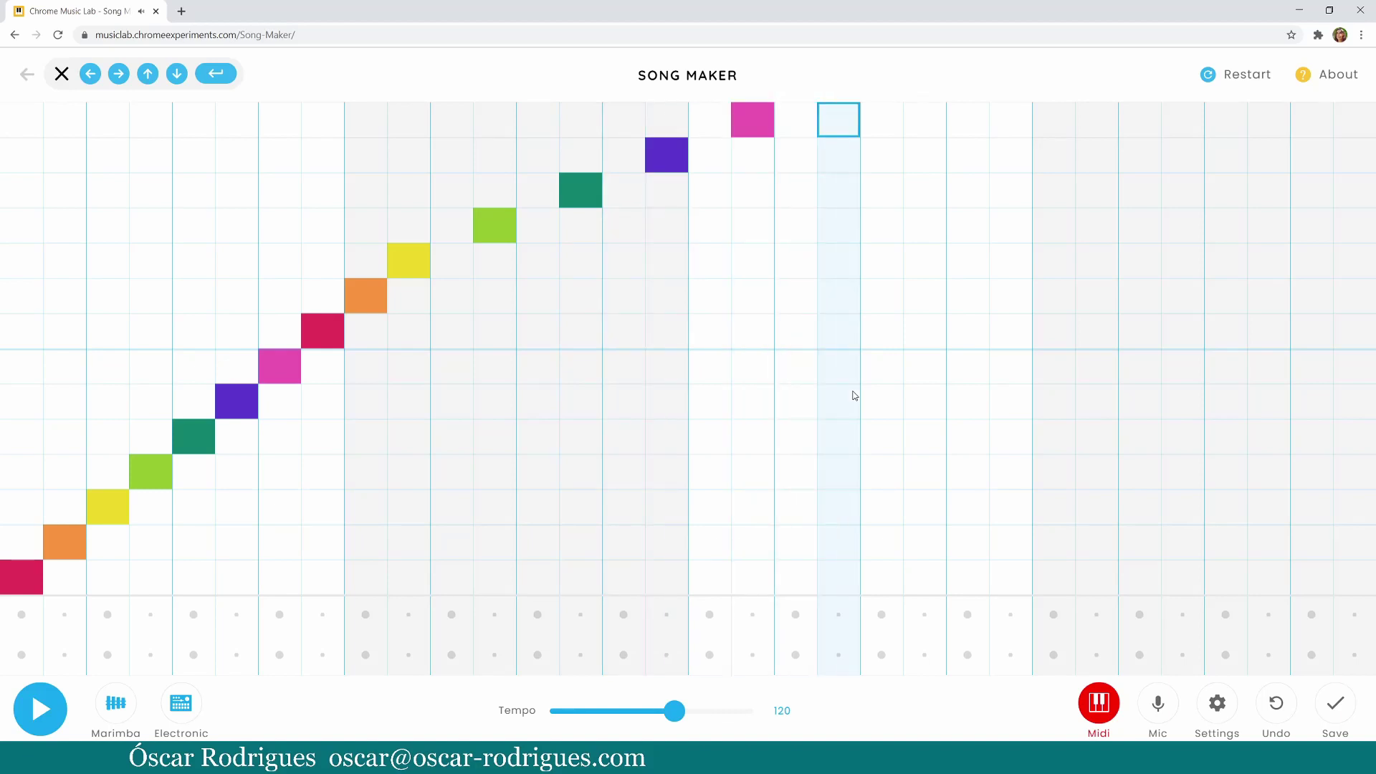
{"action": "key", "text": "Down"}
{"action": "key", "text": "Return"}
{"action": "key", "text": "Right"}
{"action": "key", "text": "Right"}
{"action": "key", "text": "Down"}
{"action": "key", "text": "Return"}
{"action": "key", "text": "Right"}
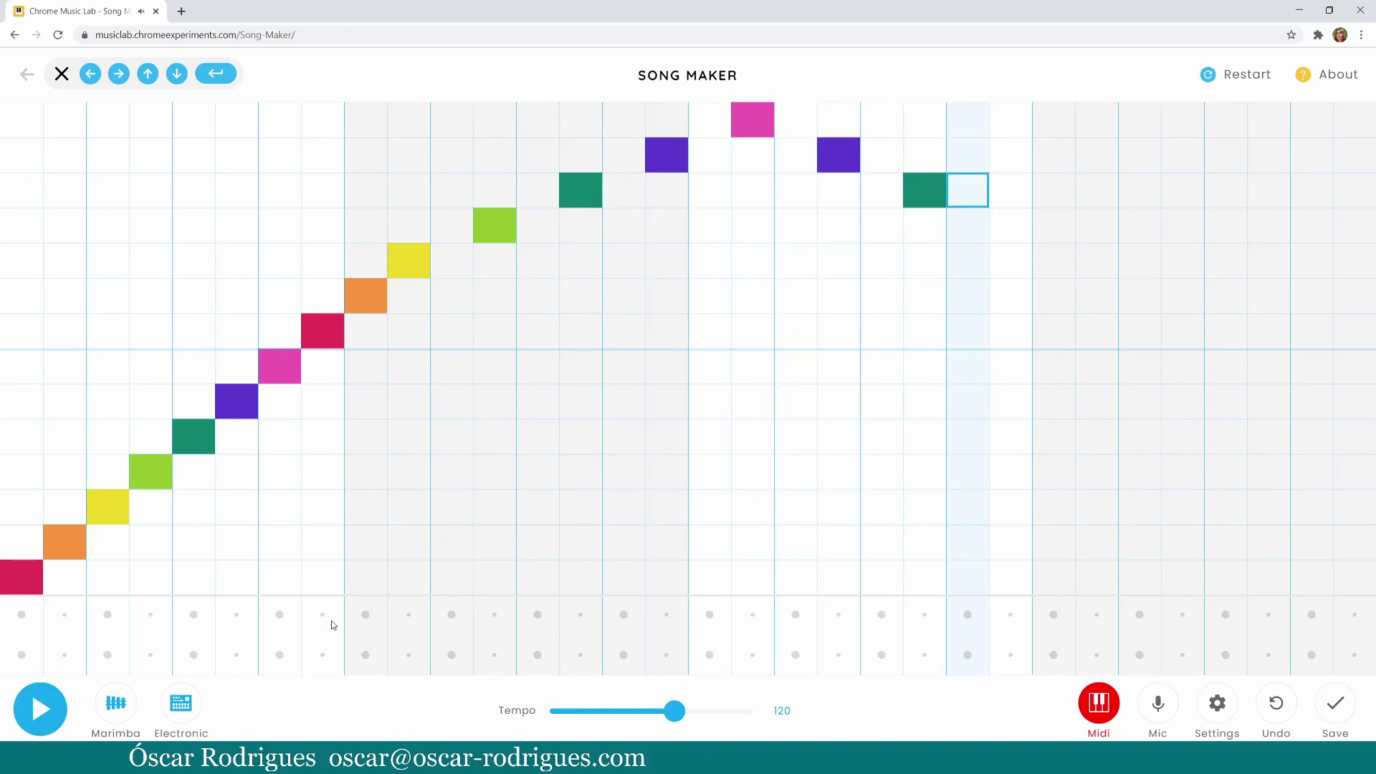
{"action": "left_click", "coordinate": [54, 714]}
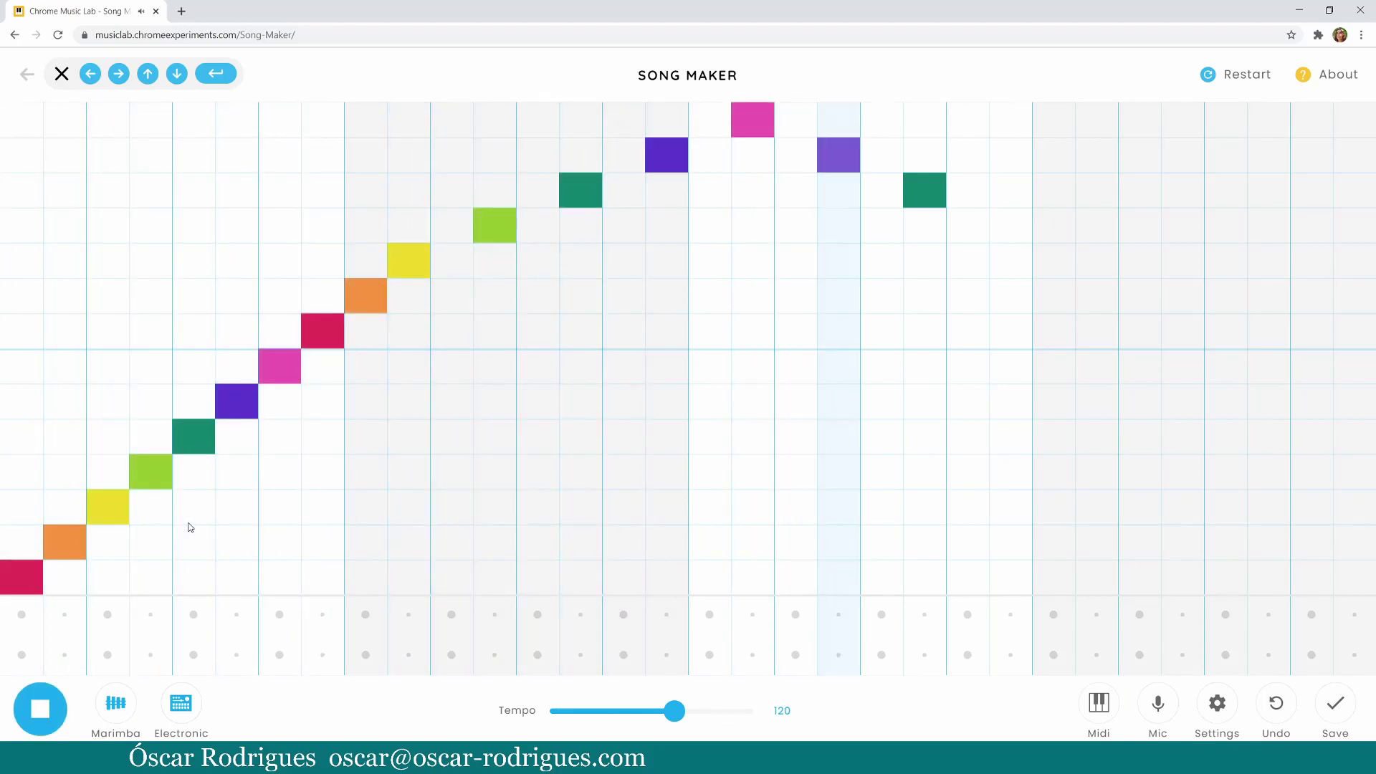
{"action": "left_click", "coordinate": [40, 709]}
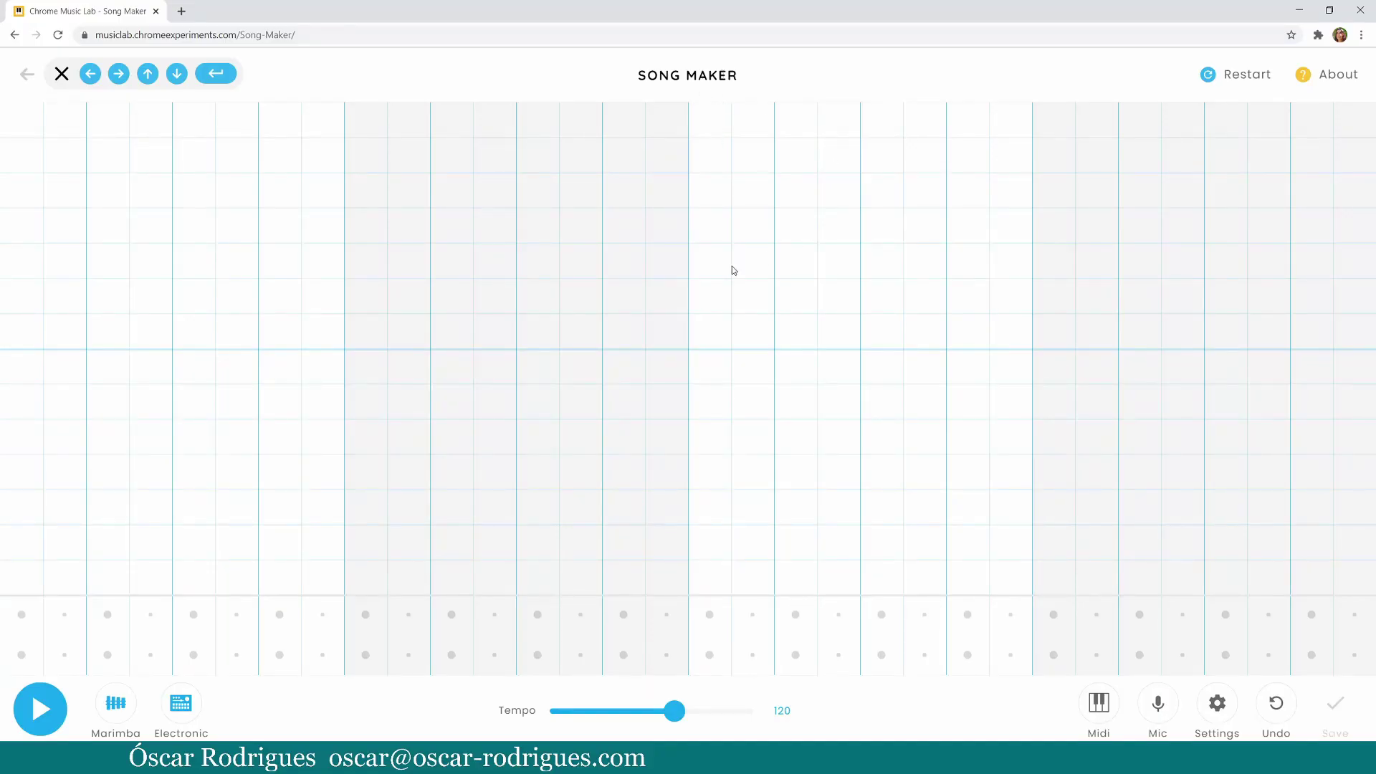
{"action": "left_click", "coordinate": [1158, 705]}
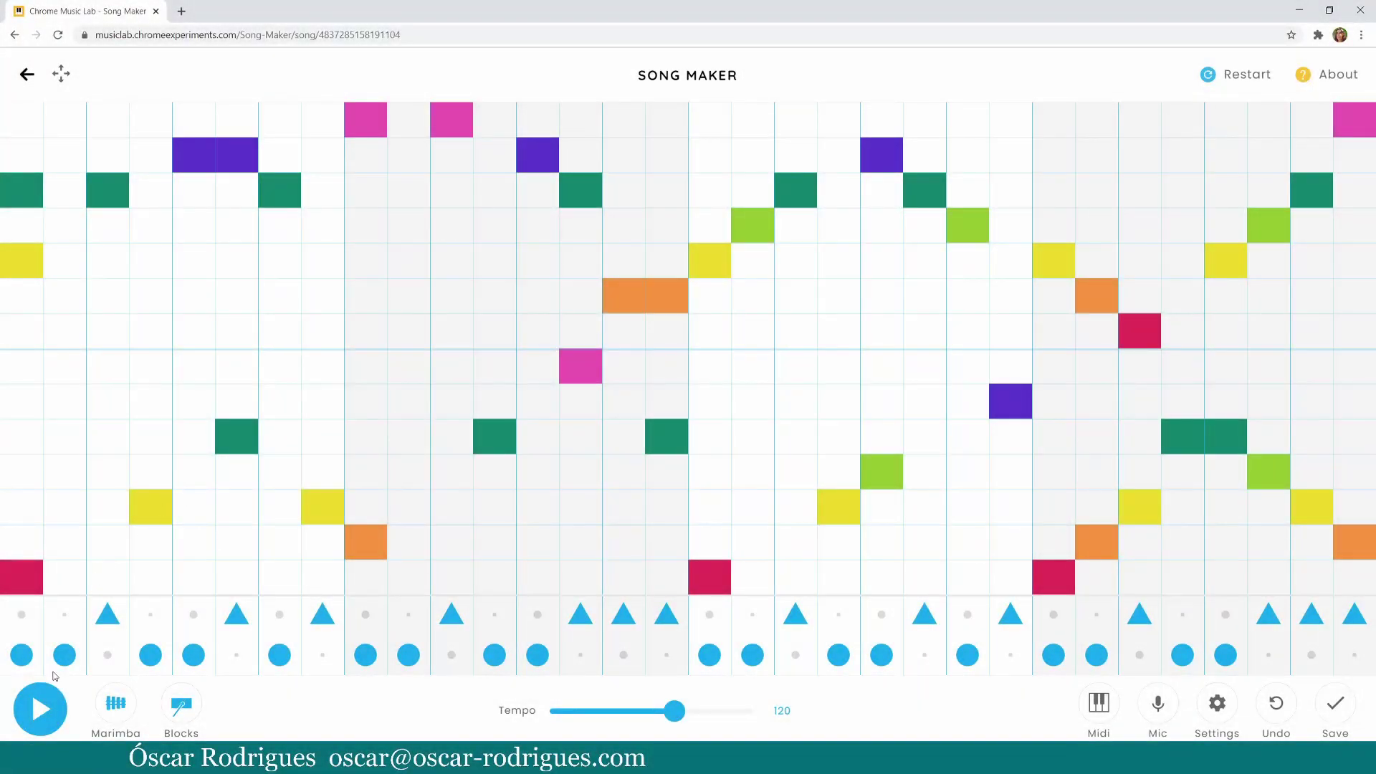
Step: Play the saved song through, then stop it so its chord letters show over the notes
{"action": "left_click", "coordinate": [46, 709]}
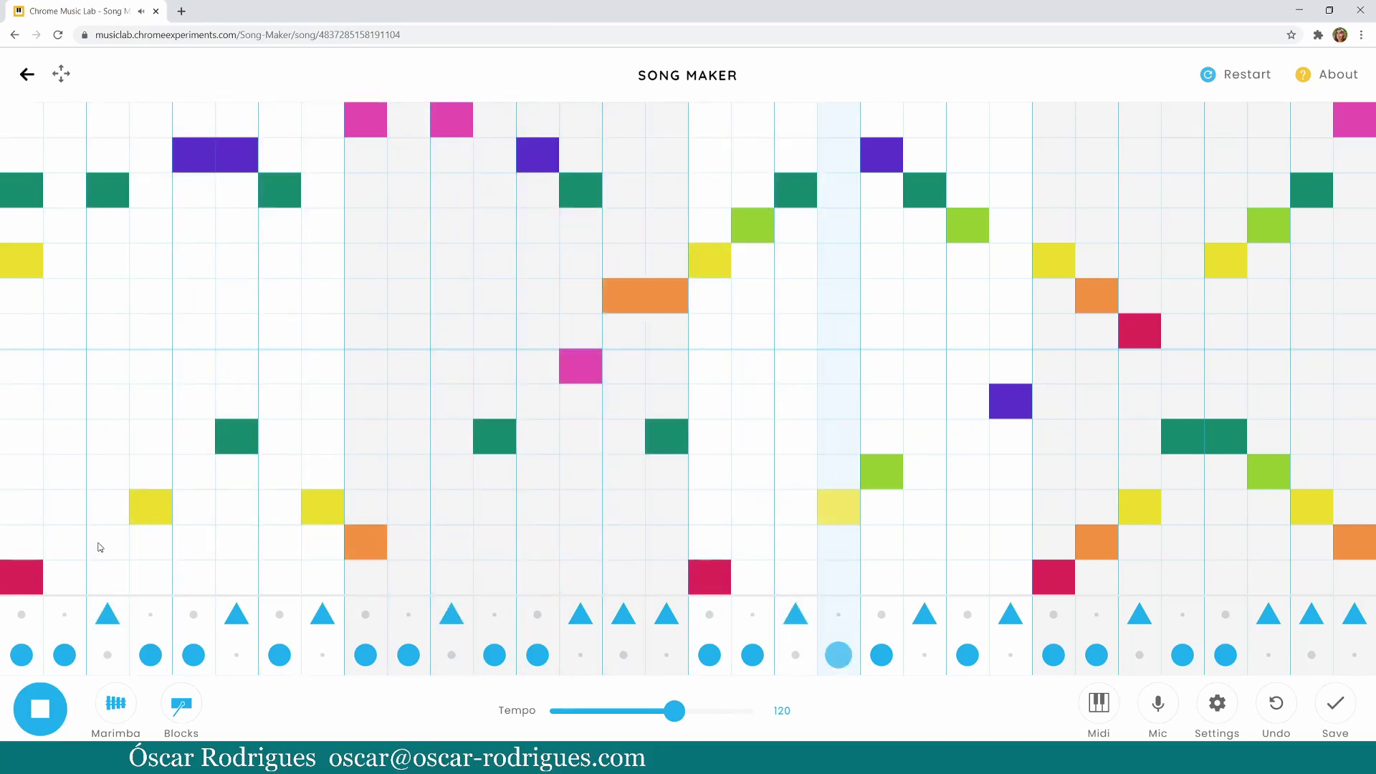
{"action": "left_click", "coordinate": [29, 706]}
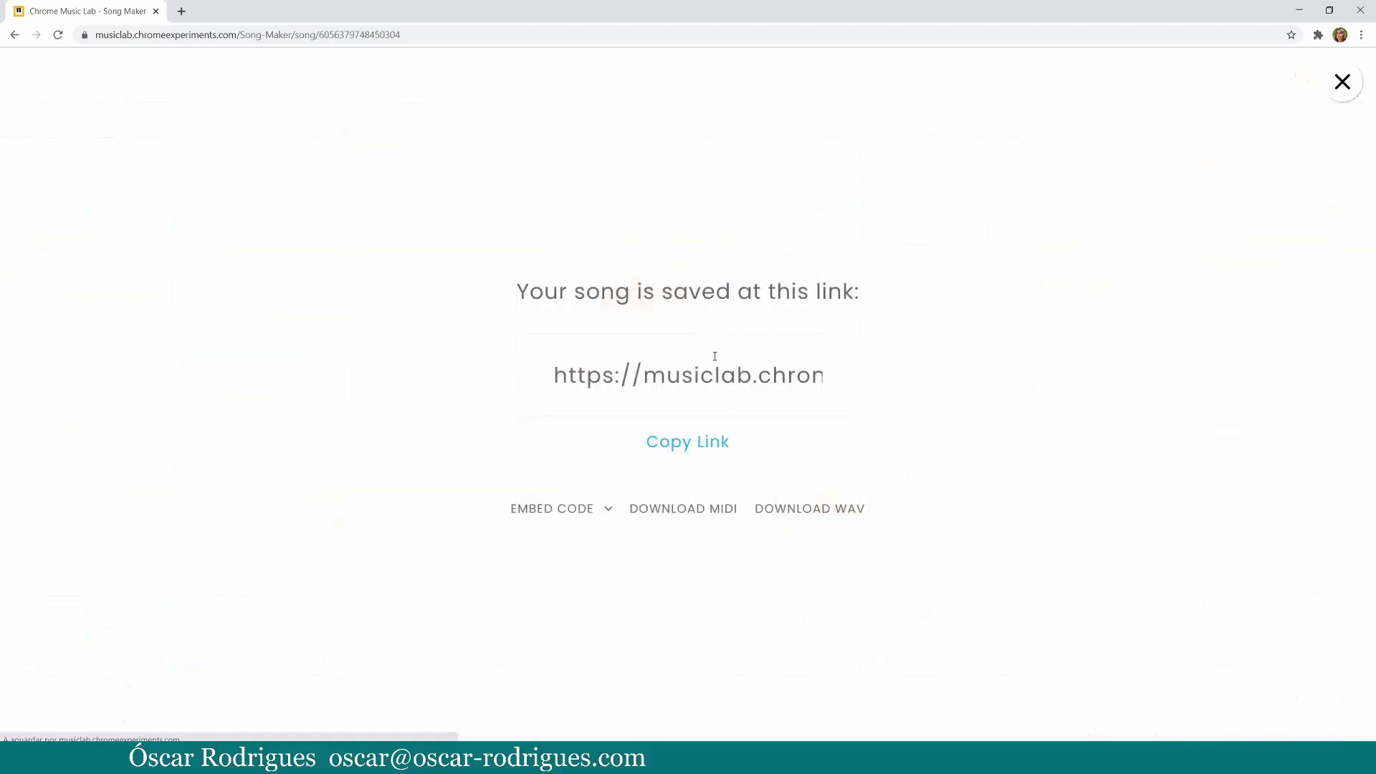
Step: Select the saved song's shareable link and display its embed code
{"action": "left_click_drag", "start_coordinate": [664, 378], "coordinate": [957, 382]}
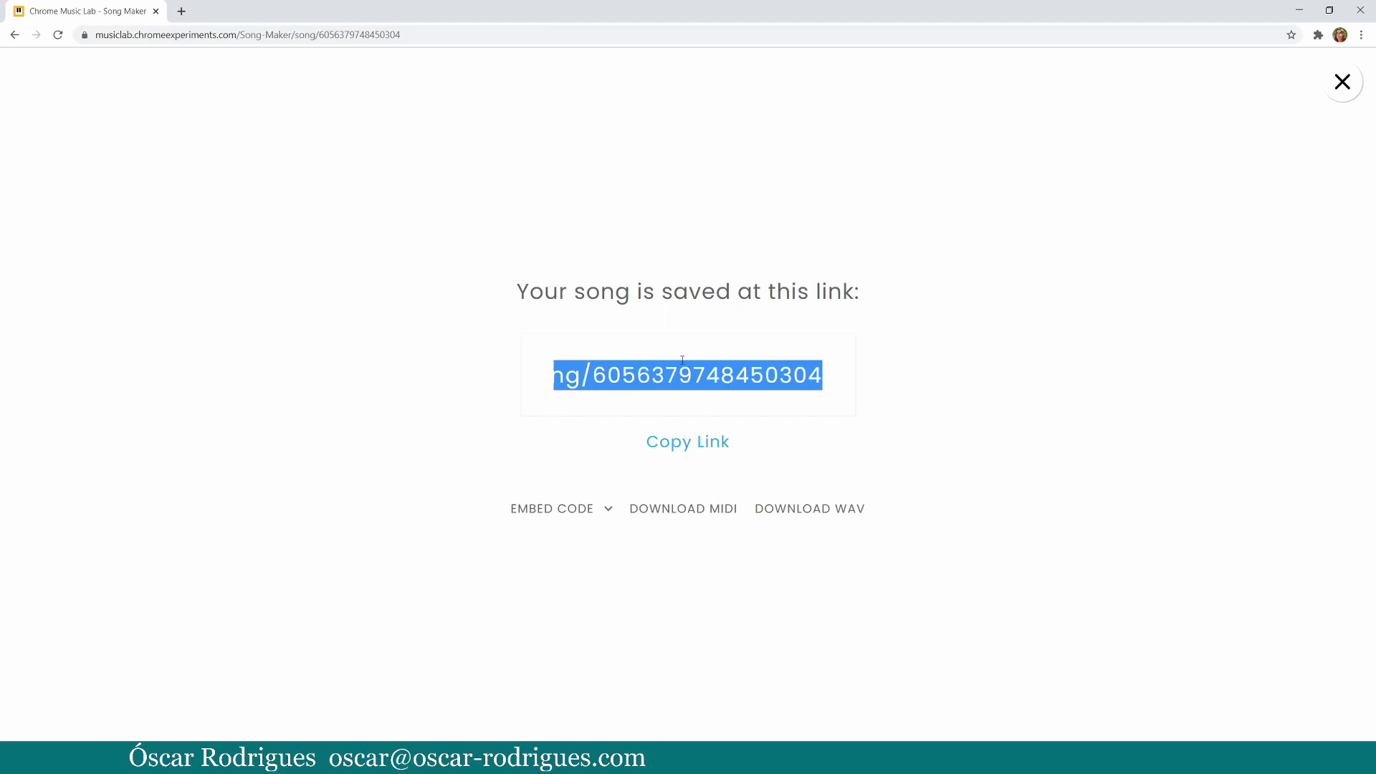
{"action": "left_click", "coordinate": [609, 510]}
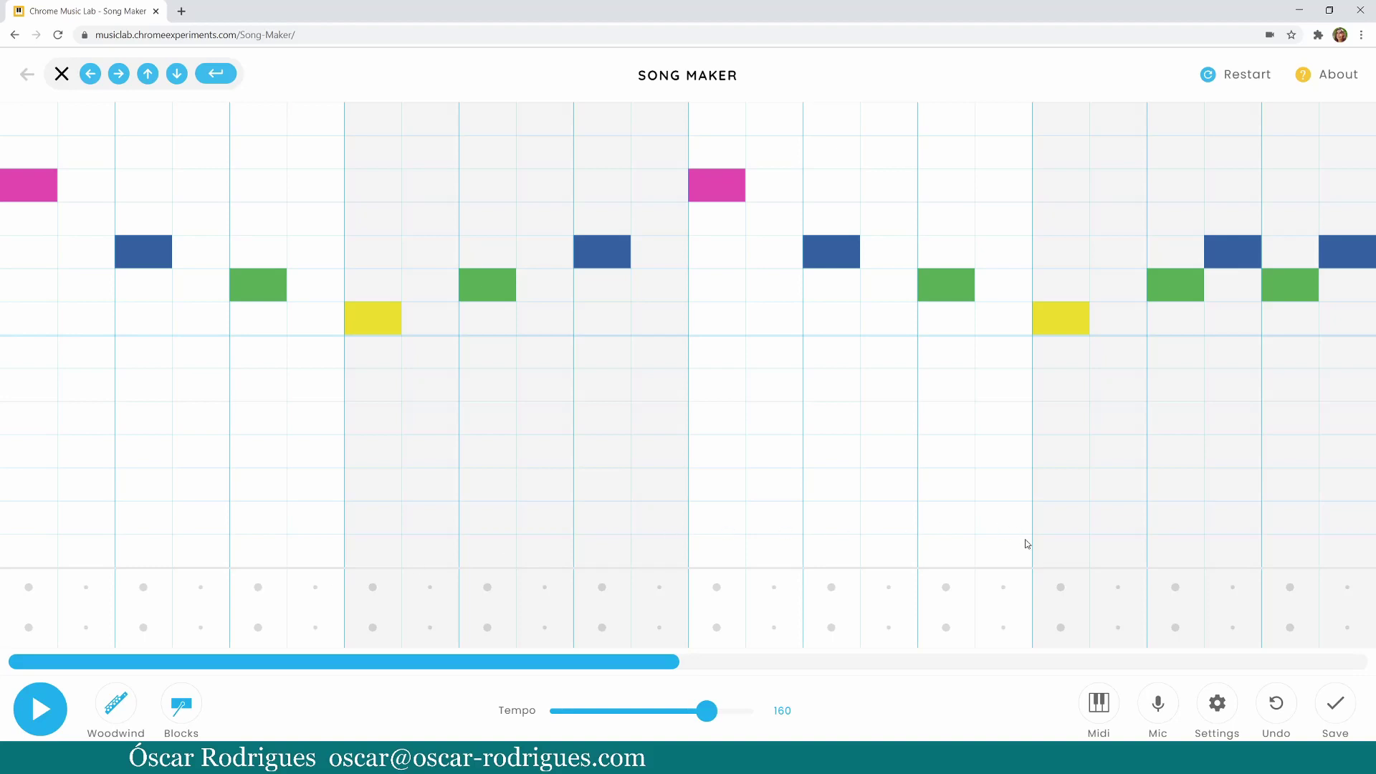
Step: Check the Woodwind tune's settings of 3 beats per bar from Middle E, then play it
{"action": "left_click", "coordinate": [1223, 704]}
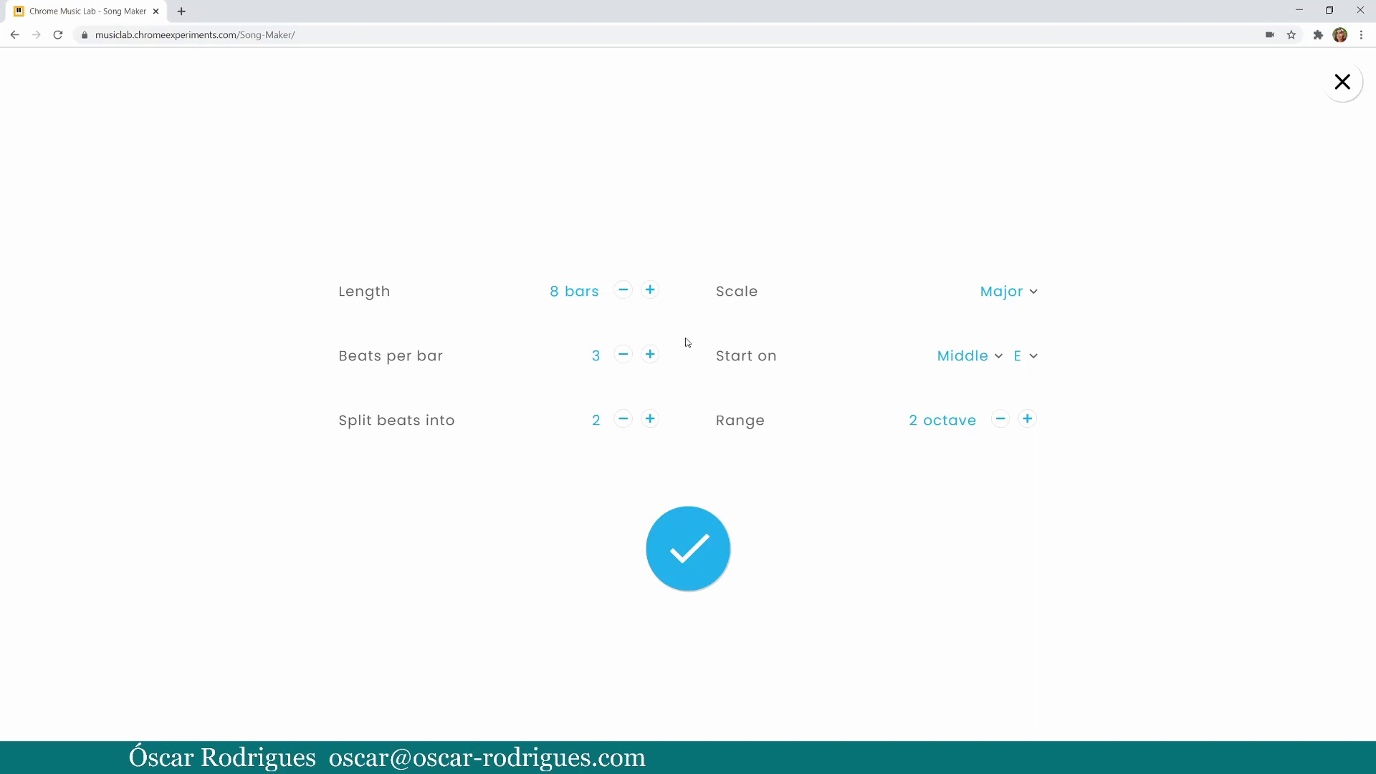
{"action": "left_click", "coordinate": [664, 555]}
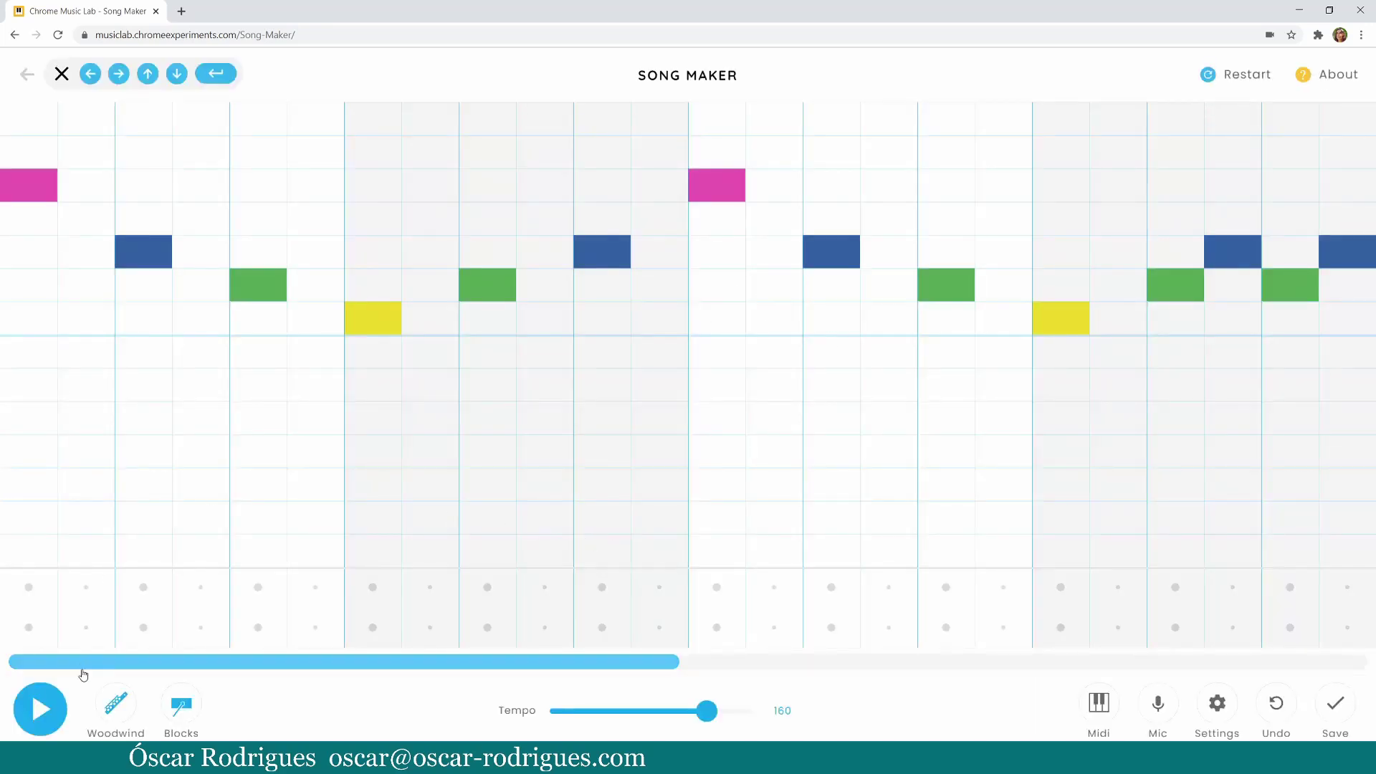
{"action": "left_click", "coordinate": [41, 711]}
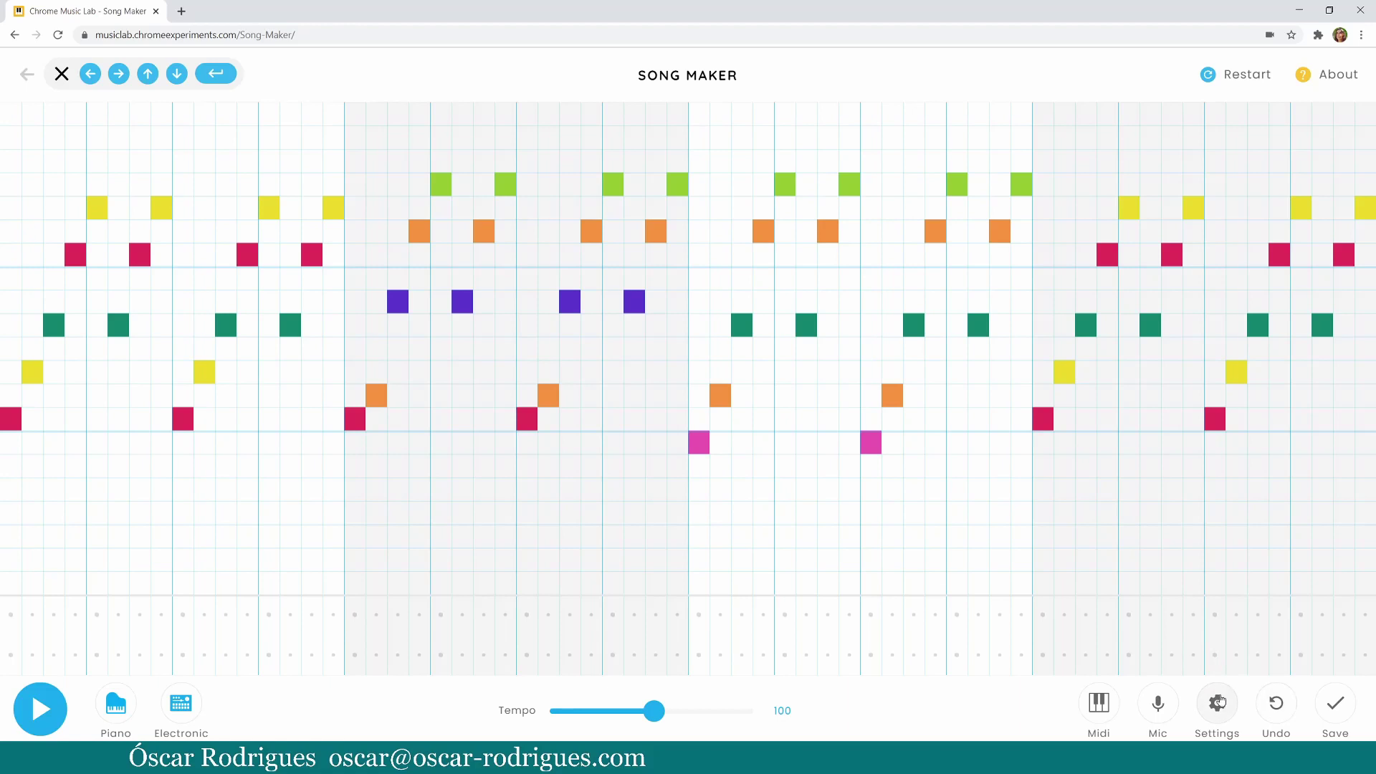
Step: Play the Piano song with Electronic percussion at tempo 100
{"action": "left_click", "coordinate": [42, 712]}
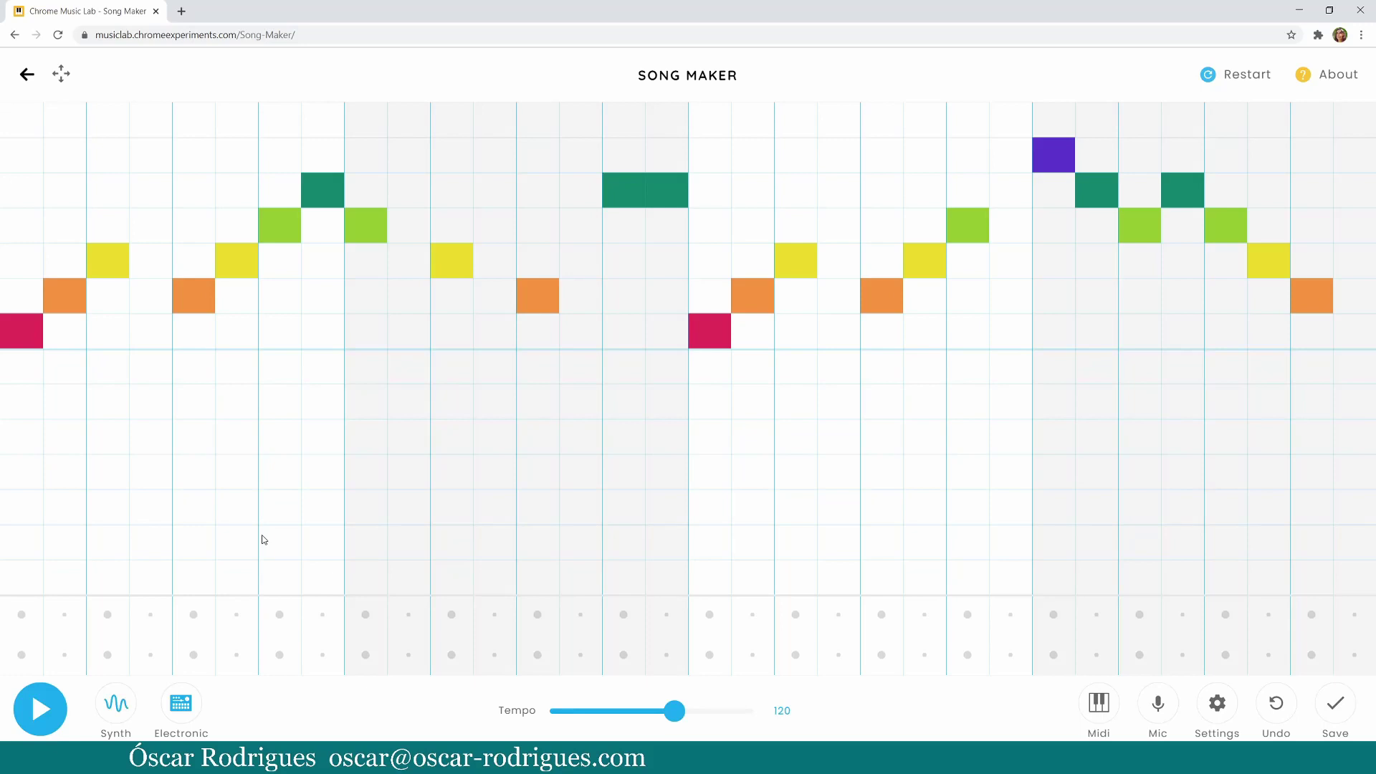
Step: Play the Synth melody through, then stop the playback
{"action": "left_click", "coordinate": [38, 708]}
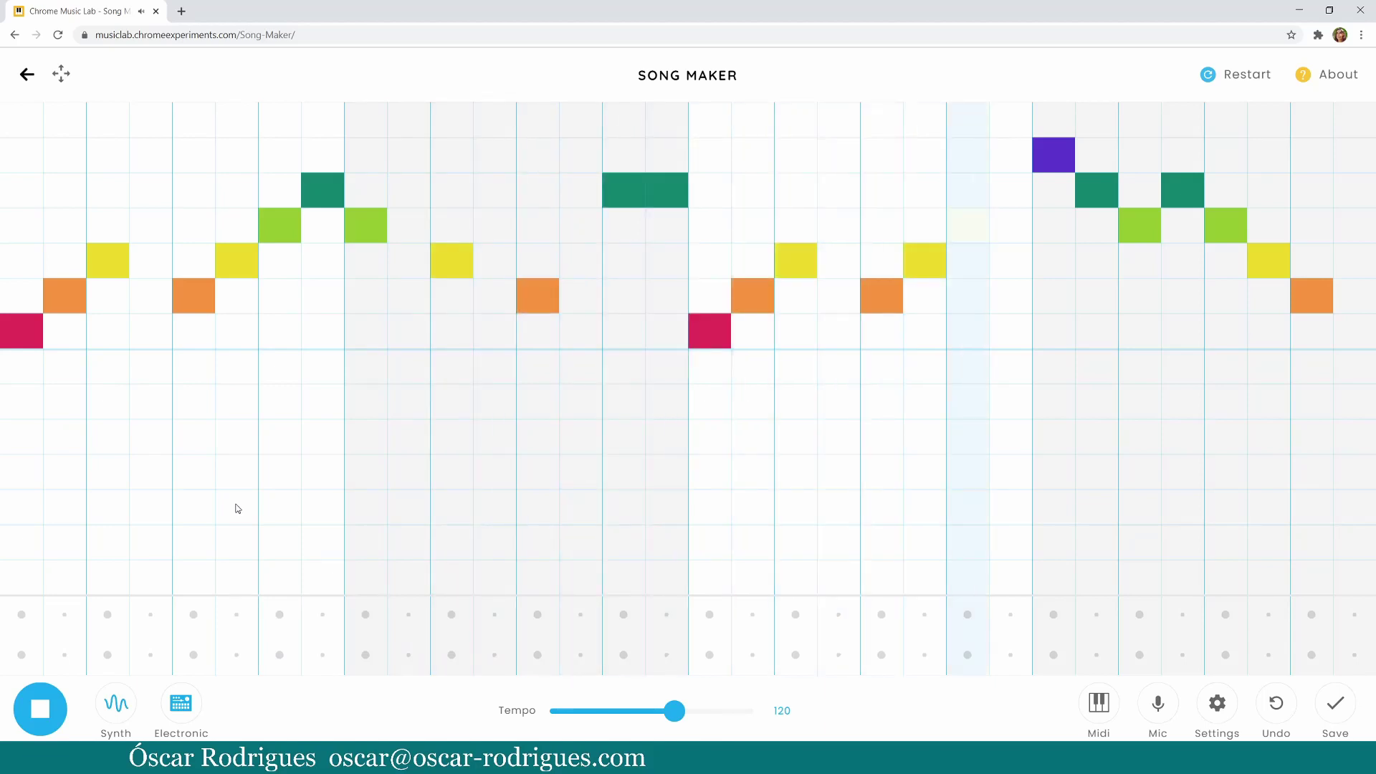
{"action": "left_click", "coordinate": [38, 712]}
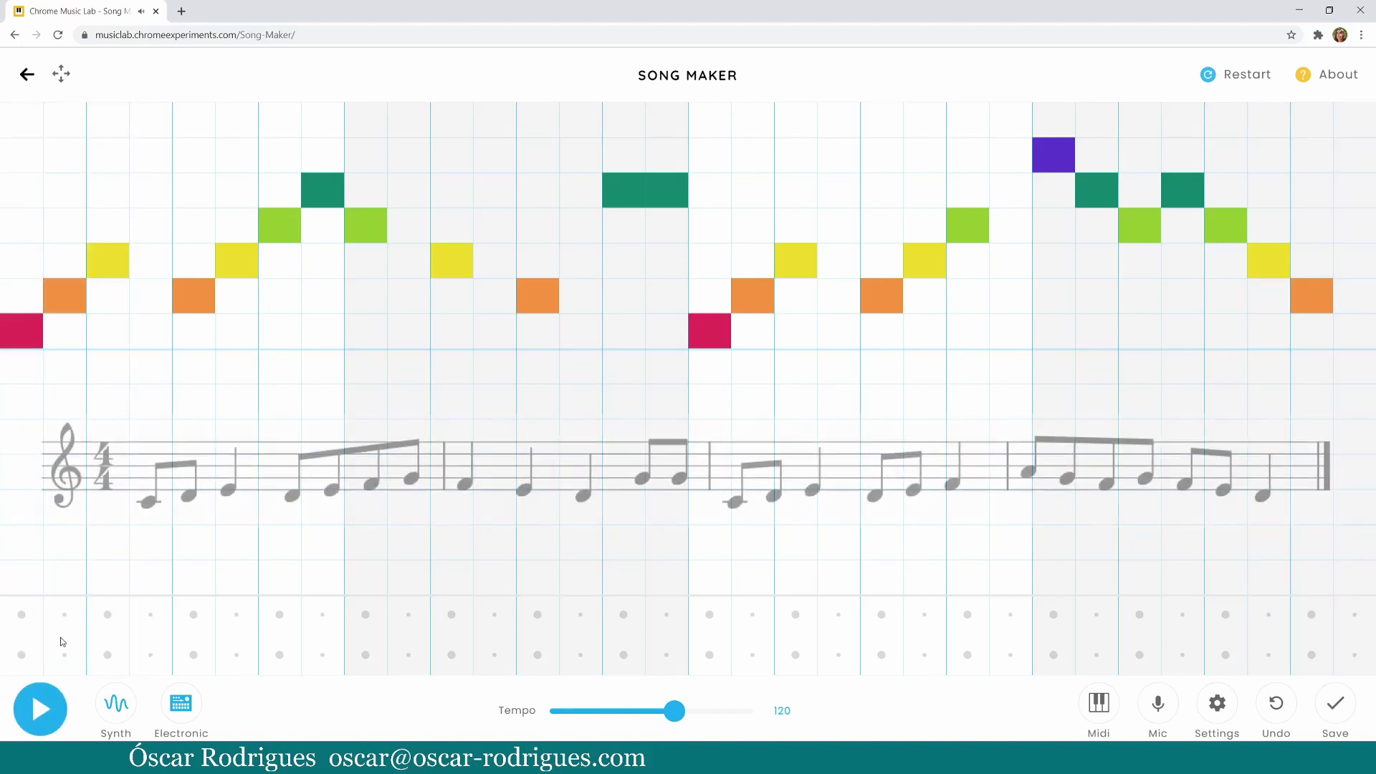